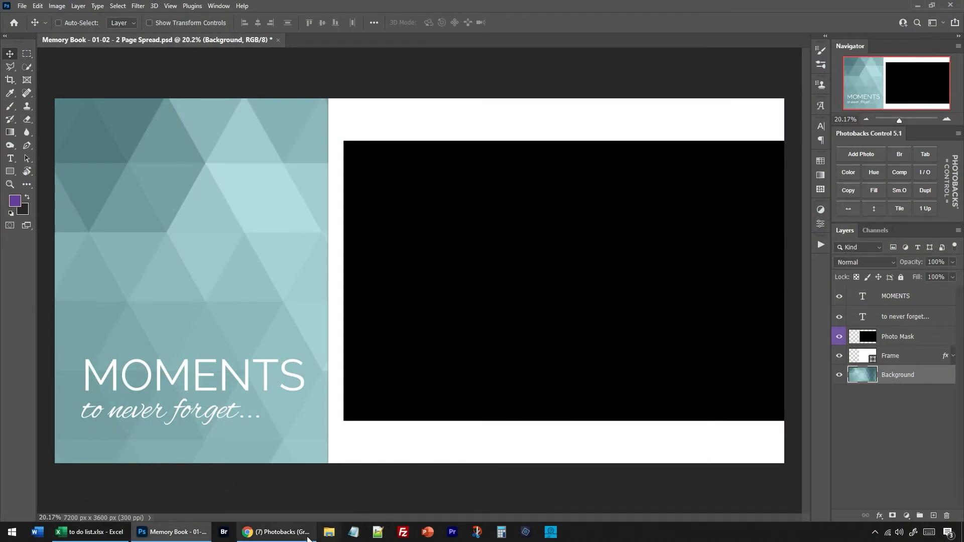
# Step: Switch to the browser and open the Photobacks Premium Package 2 product page from the group post
pyautogui.click(278, 532)
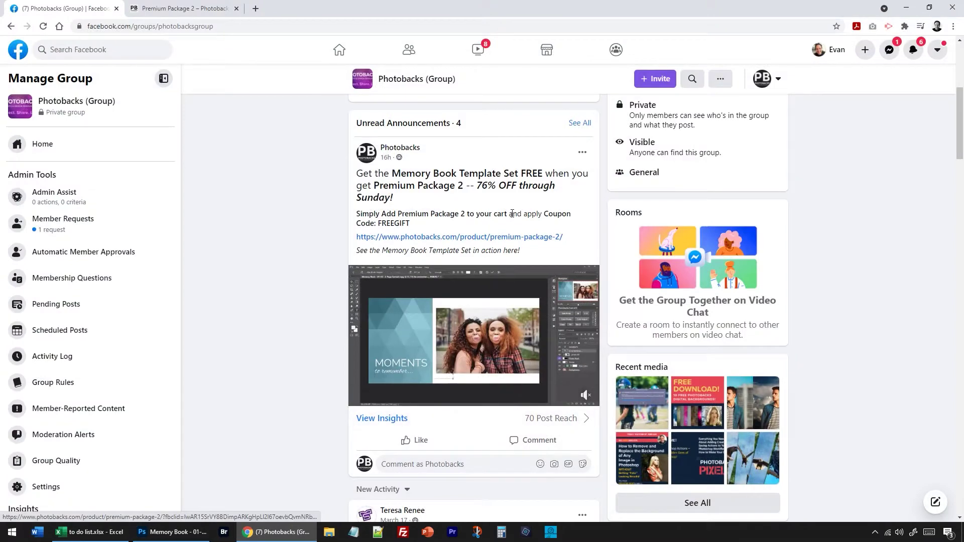
pyautogui.click(499, 241)
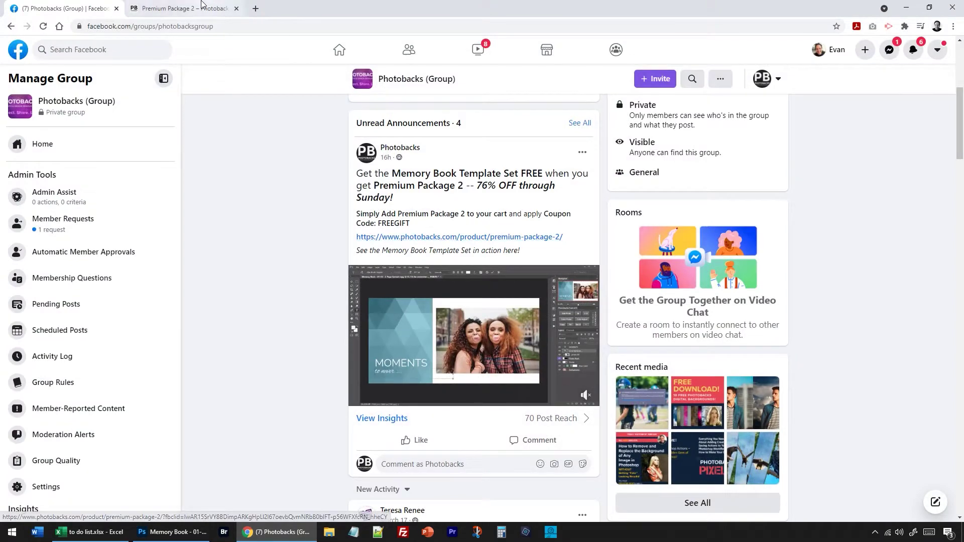
# Step: Scroll through the Premium Package 2 template previews, then return to the Photoshop spread
pyautogui.moveTo(478, 225); pyautogui.dragTo(663, 236)
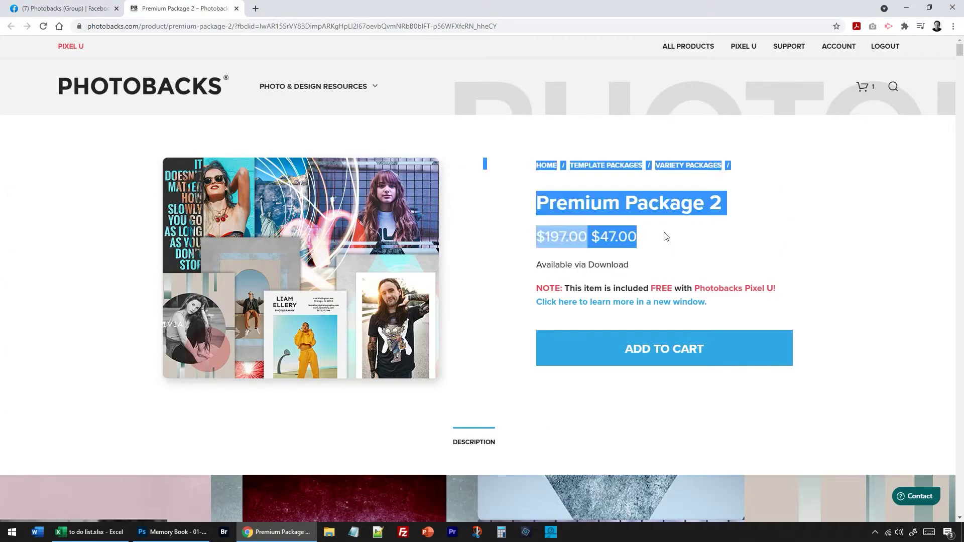
pyautogui.click(657, 238)
pyautogui.scroll(-10, 448, 230)
pyautogui.scroll(-15, 449, 234)
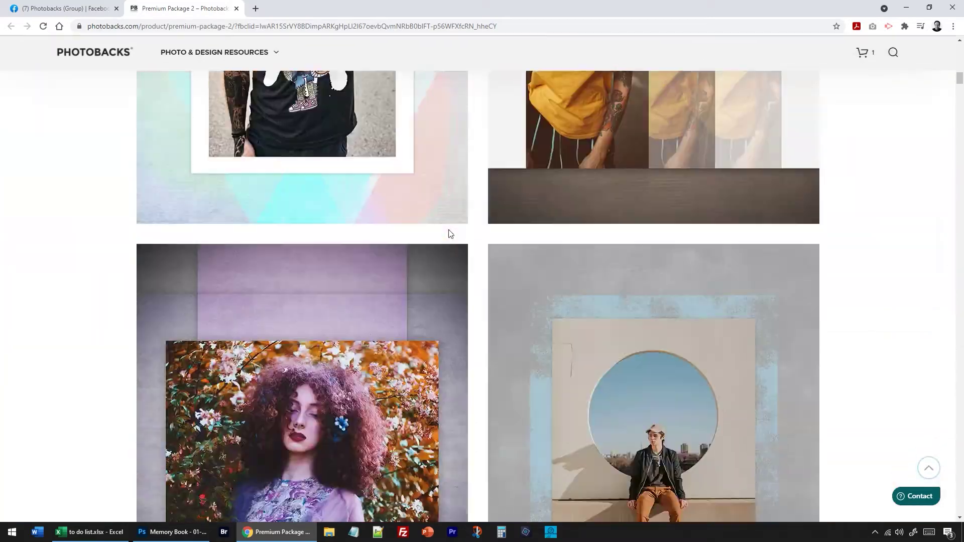
pyautogui.scroll(-15, 449, 233)
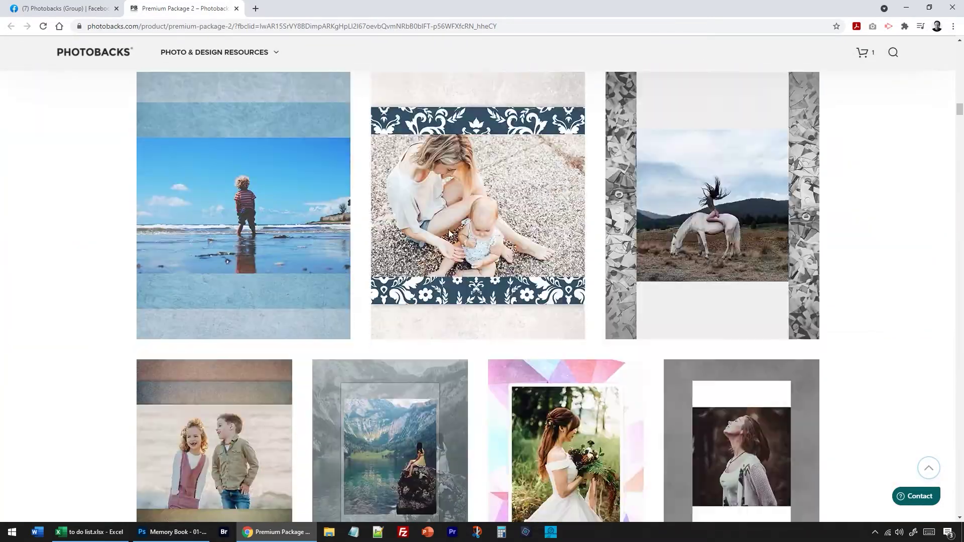
pyautogui.scroll(-3, 460, 236)
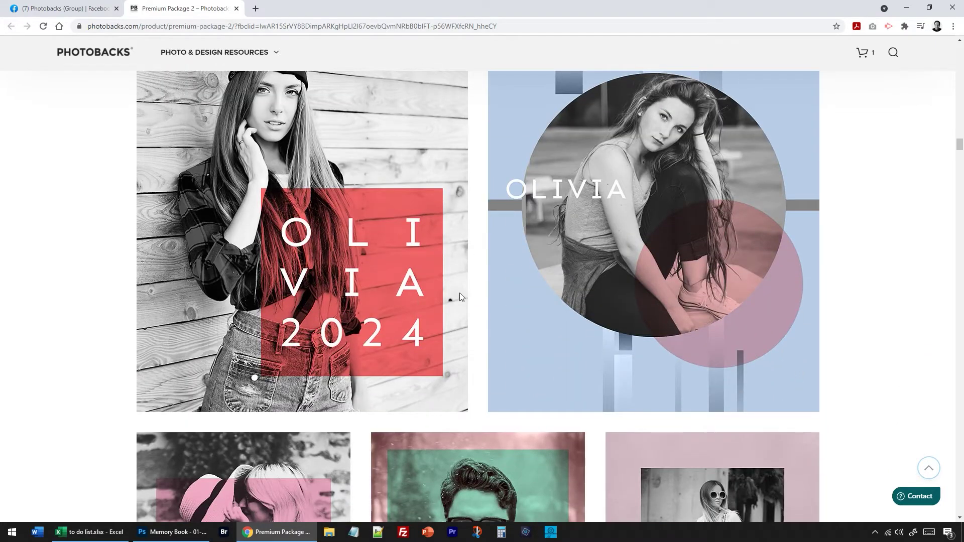
pyautogui.scroll(-3, 510, 284)
pyautogui.scroll(-3, 510, 284)
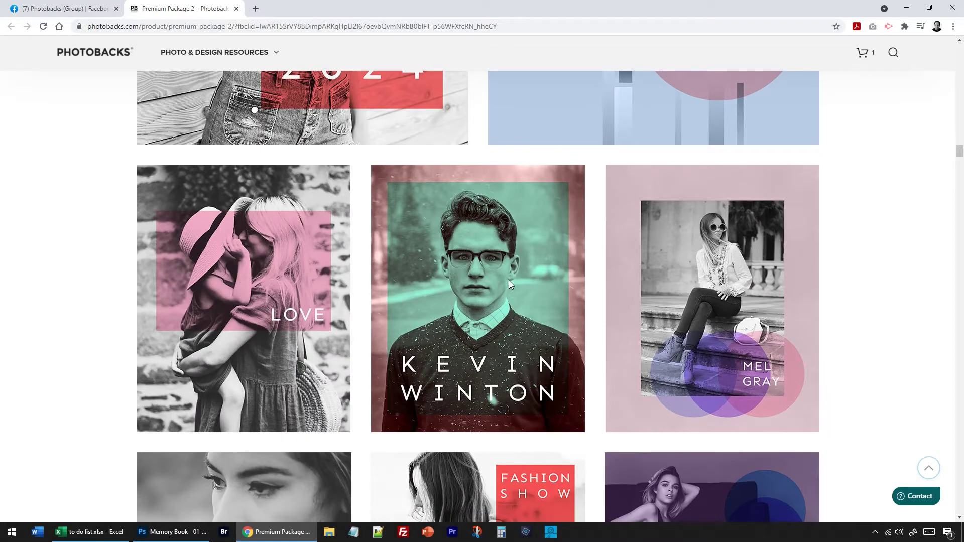
pyautogui.scroll(10, 359, 296)
pyautogui.scroll(20, 318, 284)
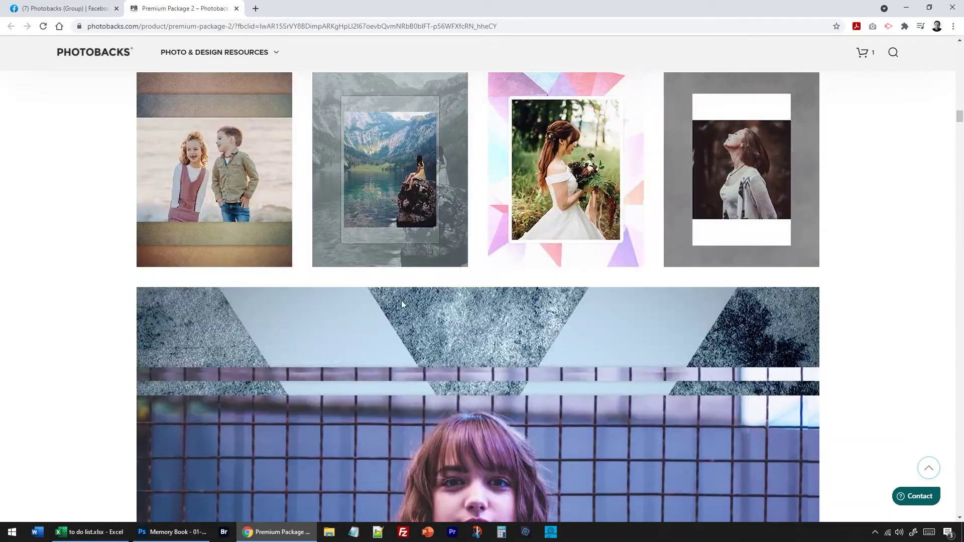
pyautogui.scroll(-11, 392, 308)
pyautogui.scroll(-20, 336, 302)
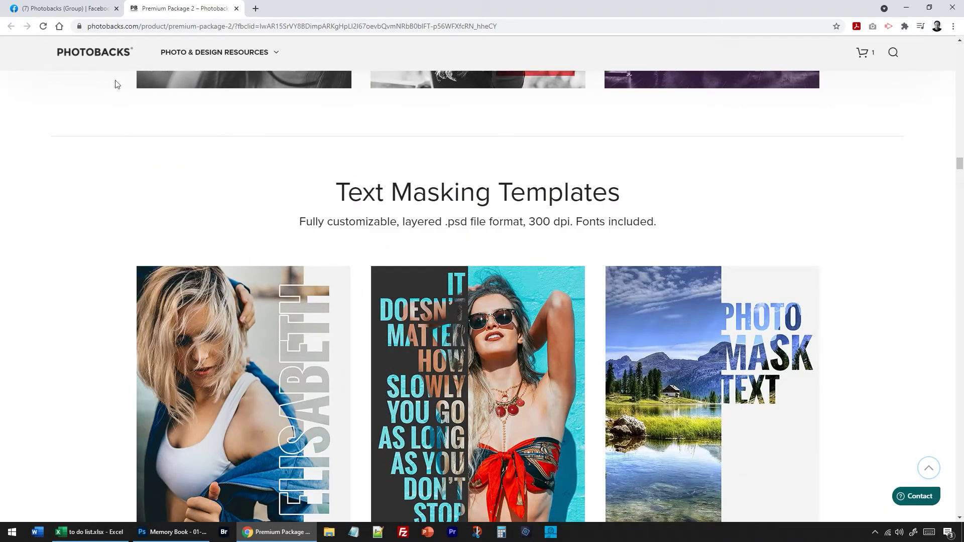
pyautogui.click(181, 540)
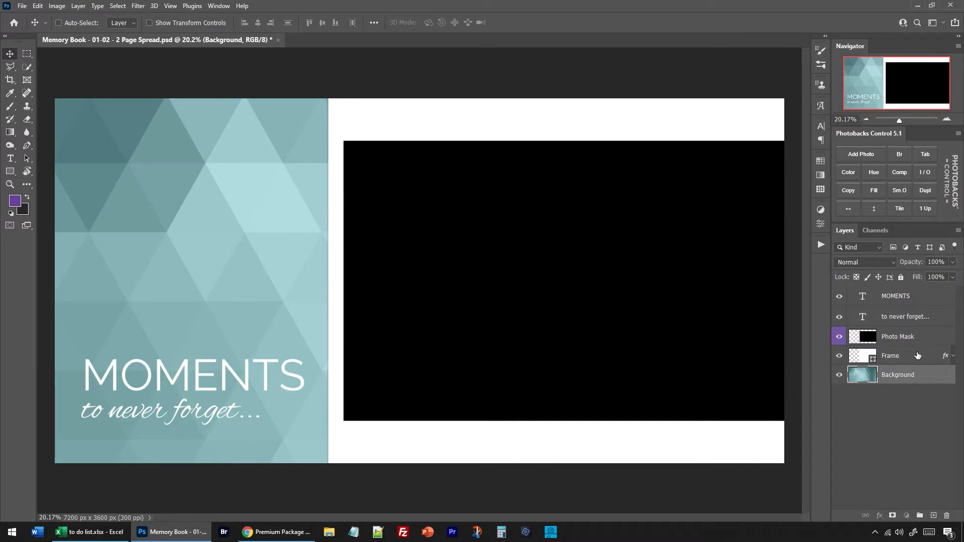
# Step: Select the Photo Mask layer and switch the Layers panel to large thumbnails
pyautogui.click(899, 298)
pyautogui.click(887, 337)
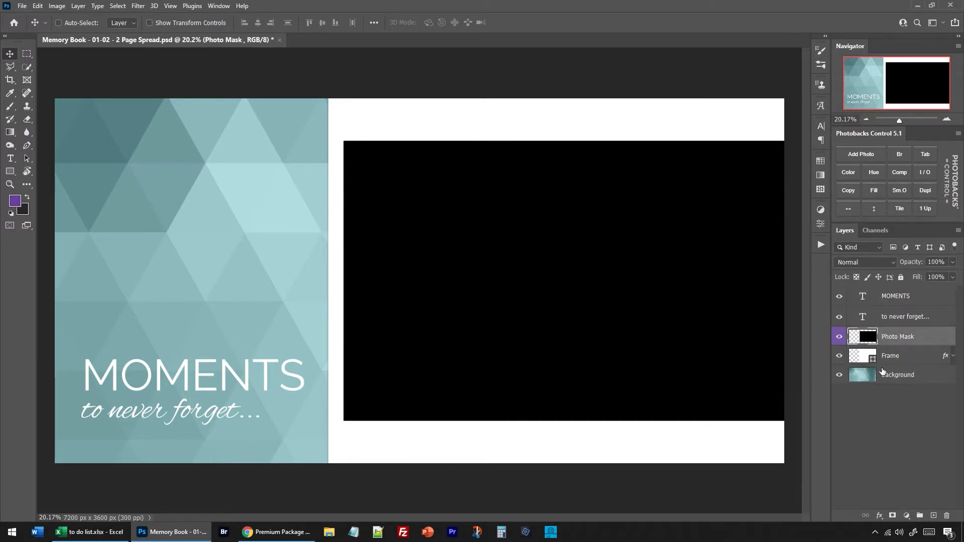
pyautogui.rightClick(874, 342)
pyautogui.click(871, 234)
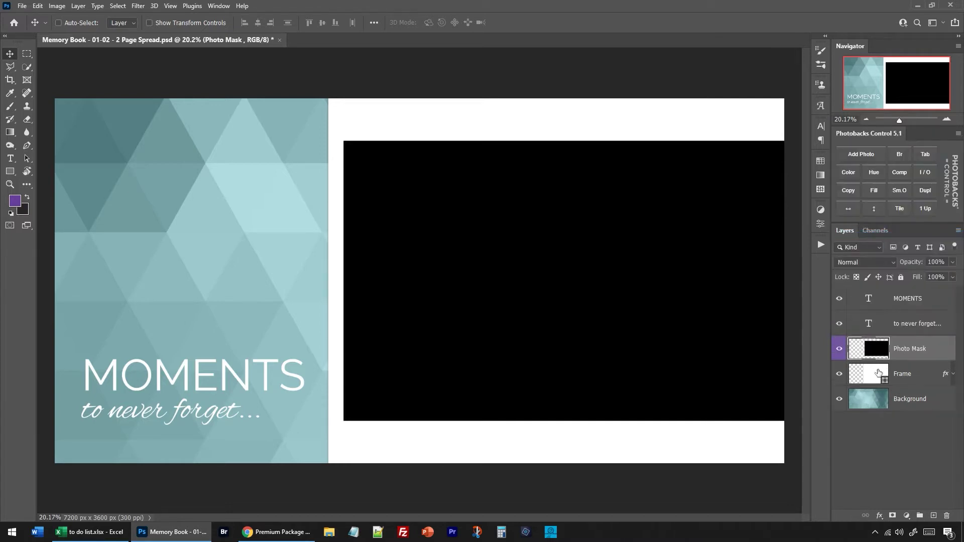
# Step: Place 000-photo (3).jpg over the black photo area, scaled to about 93.5%
pyautogui.click(856, 159)
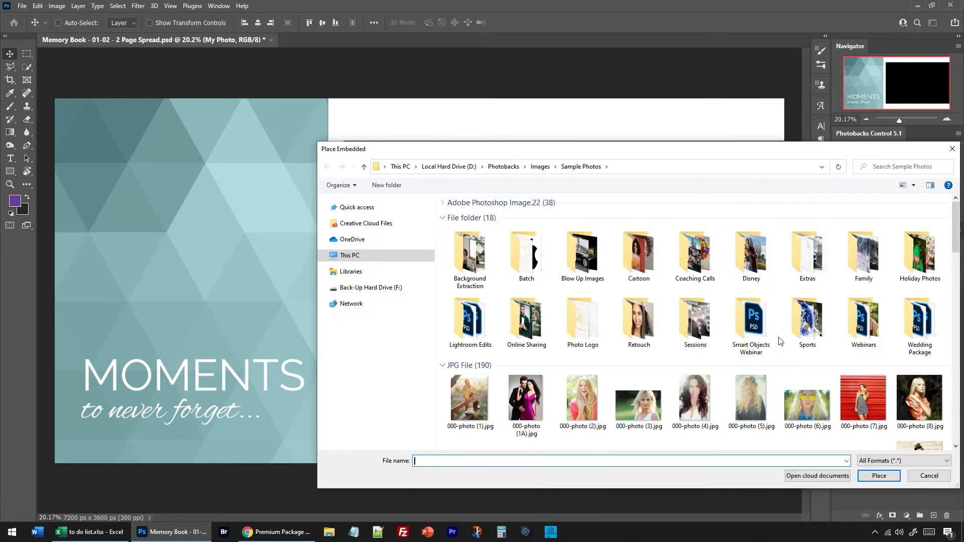
pyautogui.doubleClick(628, 405)
pyautogui.moveTo(666, 352); pyautogui.dragTo(686, 331)
pyautogui.moveTo(308, 110); pyautogui.dragTo(340, 131)
pyautogui.moveTo(548, 239); pyautogui.dragTo(533, 239)
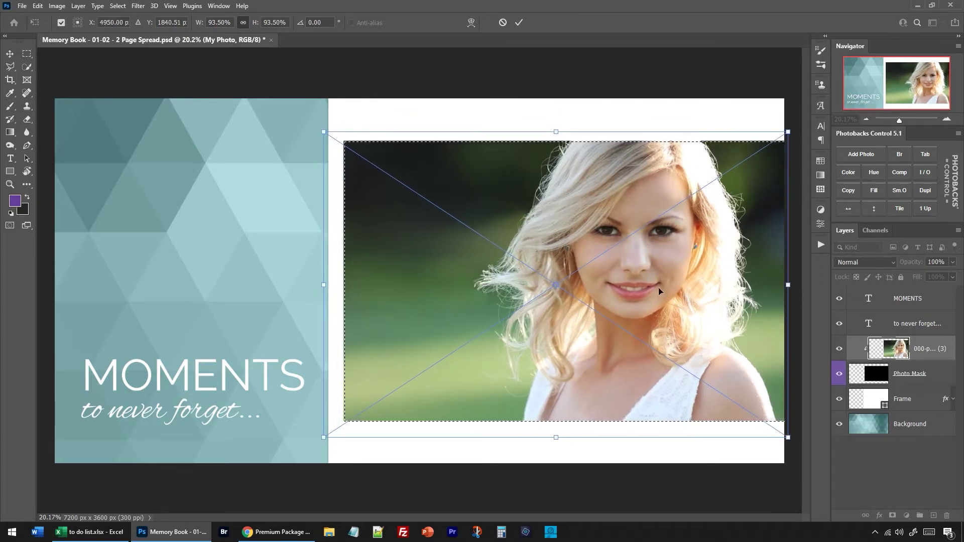
pyautogui.press('Return')
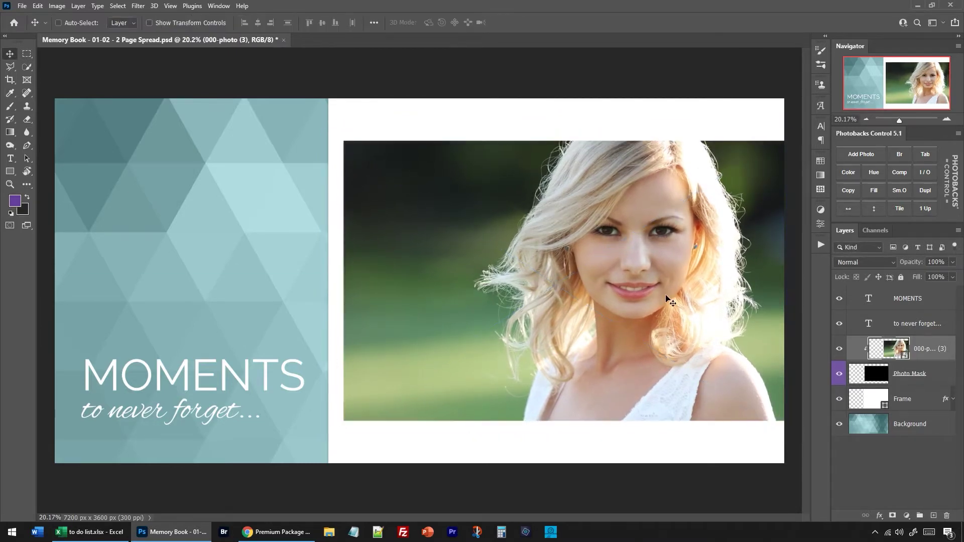
# Step: Rescale the portrait to about 91.5% and reposition it to fill the frame
pyautogui.hotkey('ctrl', 't')
pyautogui.moveTo(324, 438)
pyautogui.mouseDown()
pyautogui.moveTo(186, 497)
pyautogui.moveTo(334, 446)
pyautogui.mouseUp()
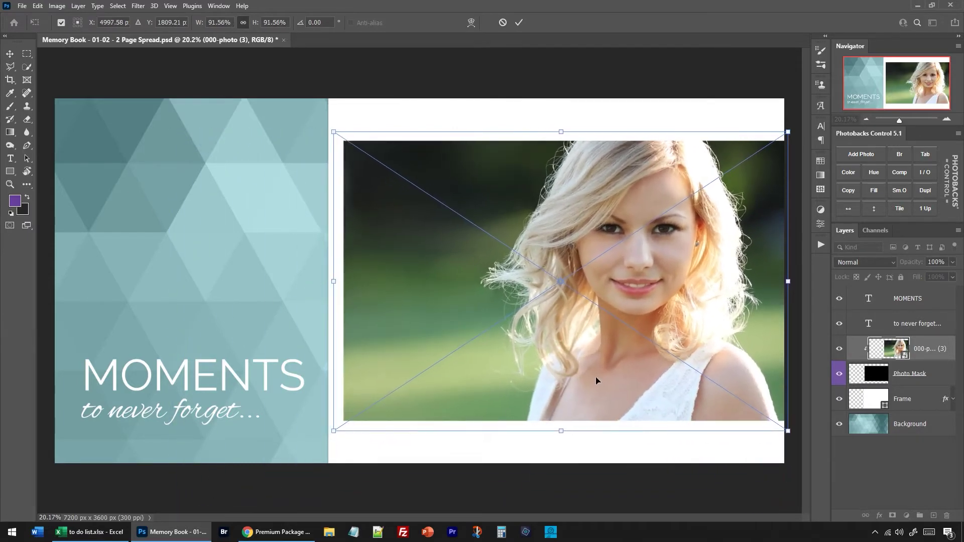
pyautogui.moveTo(597, 382); pyautogui.dragTo(595, 384)
pyautogui.press('Return')
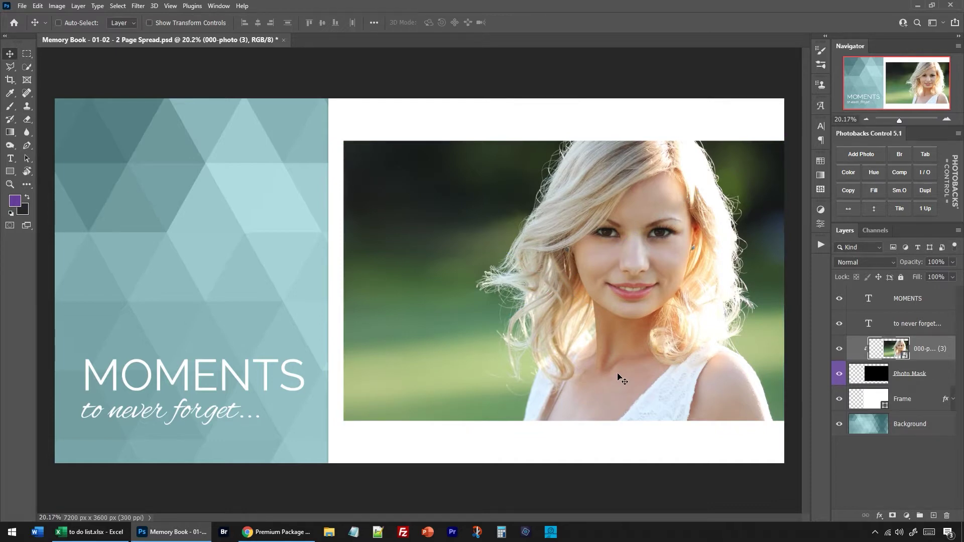
# Step: Add a colour fill over the Background layer, sampling sage green #425939 from the photo's backdrop
pyautogui.click(868, 420)
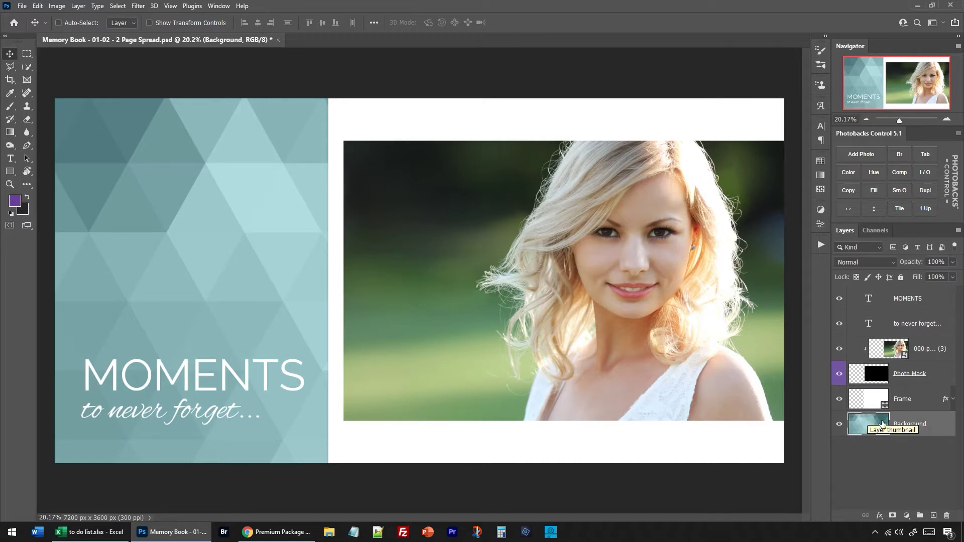
pyautogui.click(853, 173)
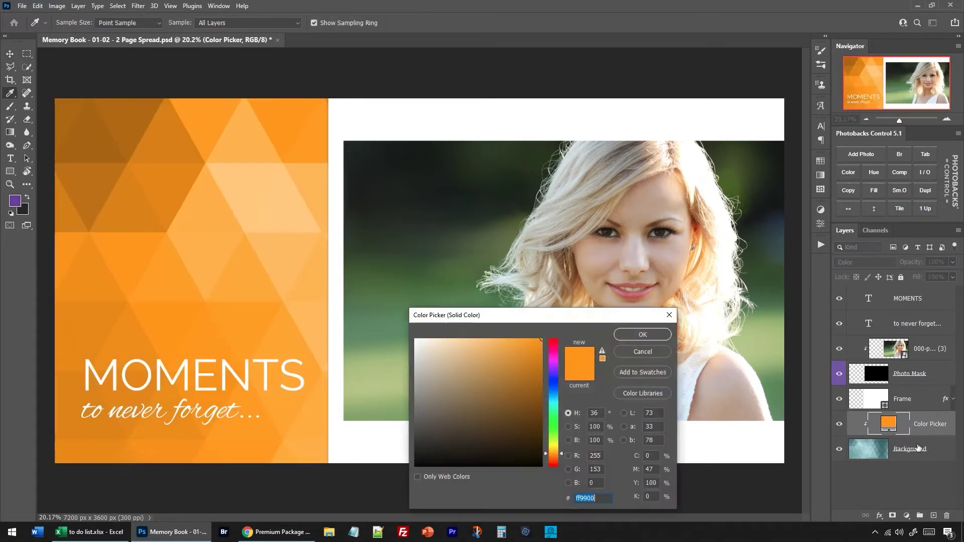
pyautogui.click(456, 240)
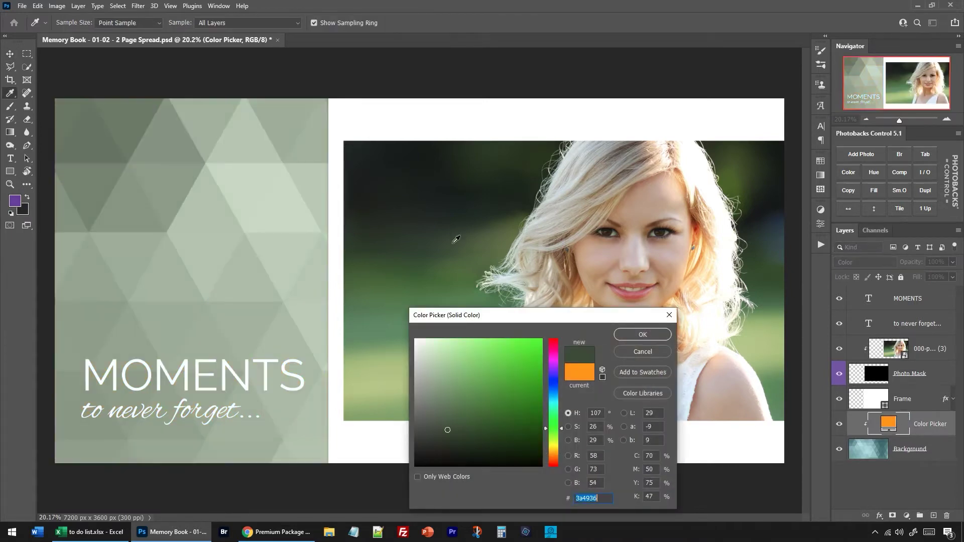
pyautogui.click(442, 209)
pyautogui.click(441, 279)
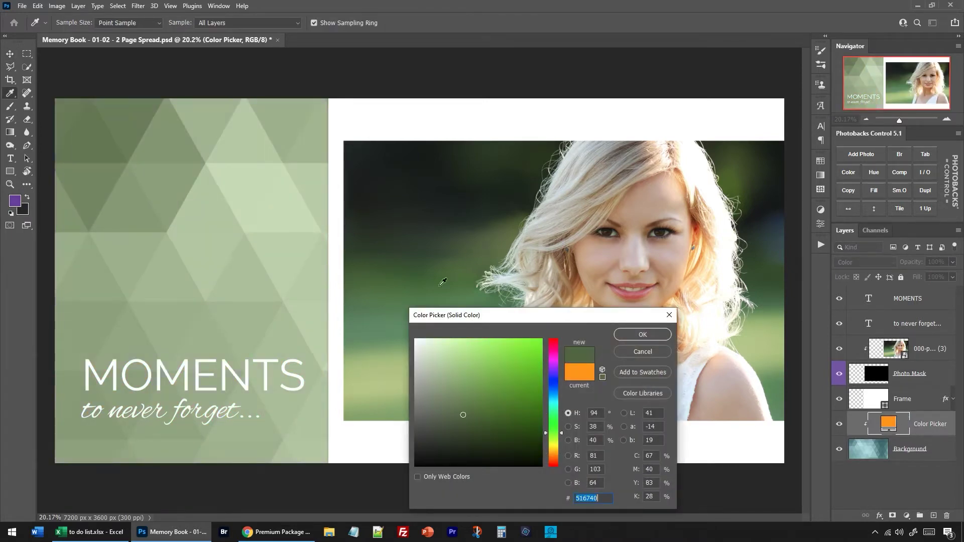
pyautogui.click(403, 314)
pyautogui.click(390, 222)
pyautogui.click(383, 166)
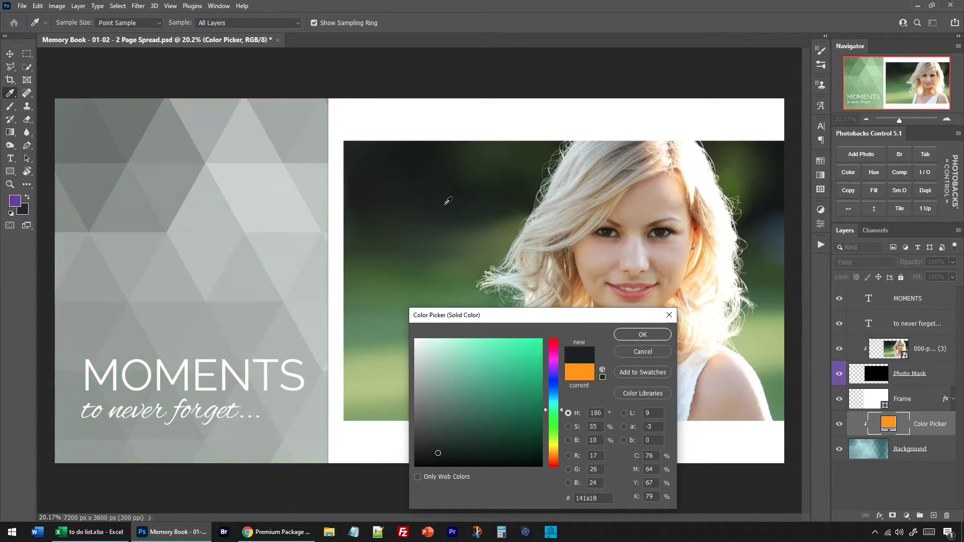
pyautogui.click(532, 211)
pyautogui.moveTo(532, 211); pyautogui.dragTo(468, 244)
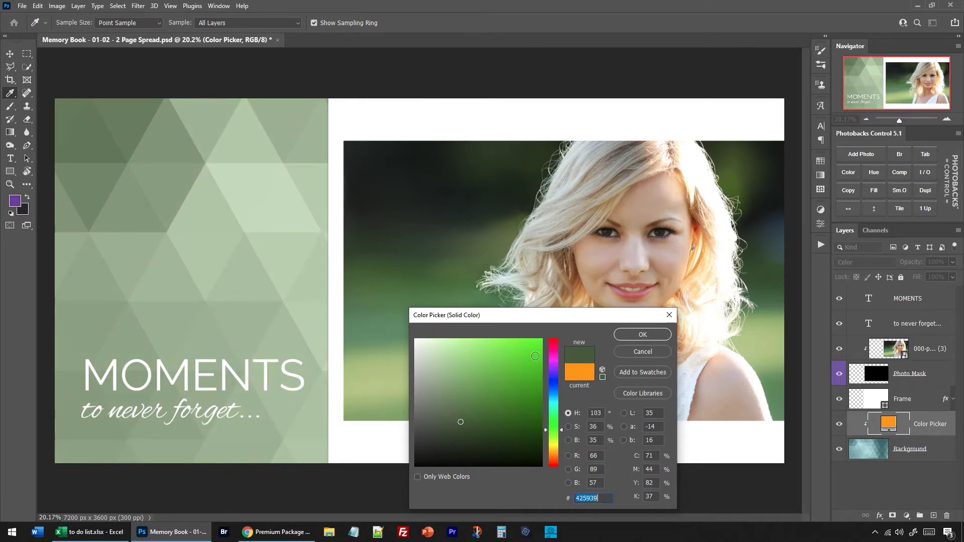
pyautogui.click(631, 337)
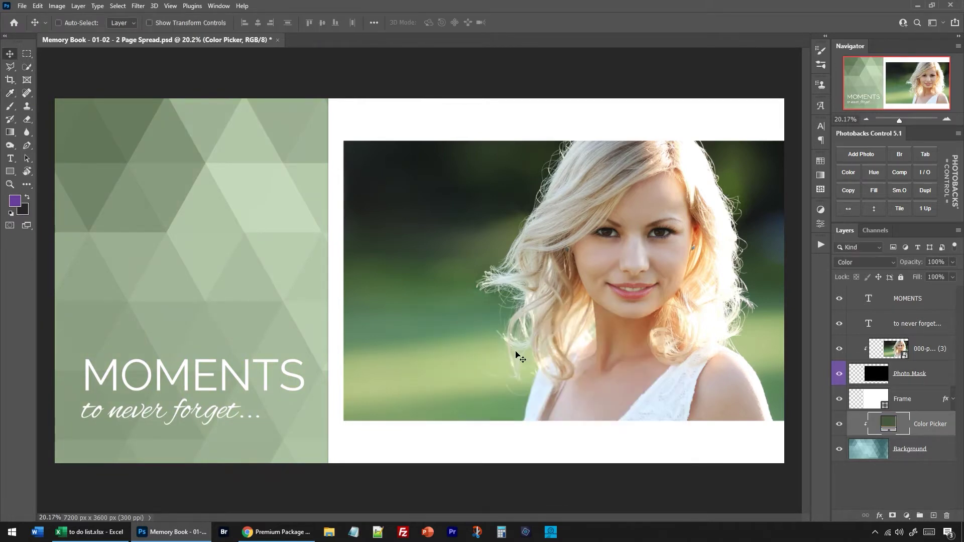
# Step: Change the tagline text from 'to never forget...' to 'to always remember...'
pyautogui.click(892, 304)
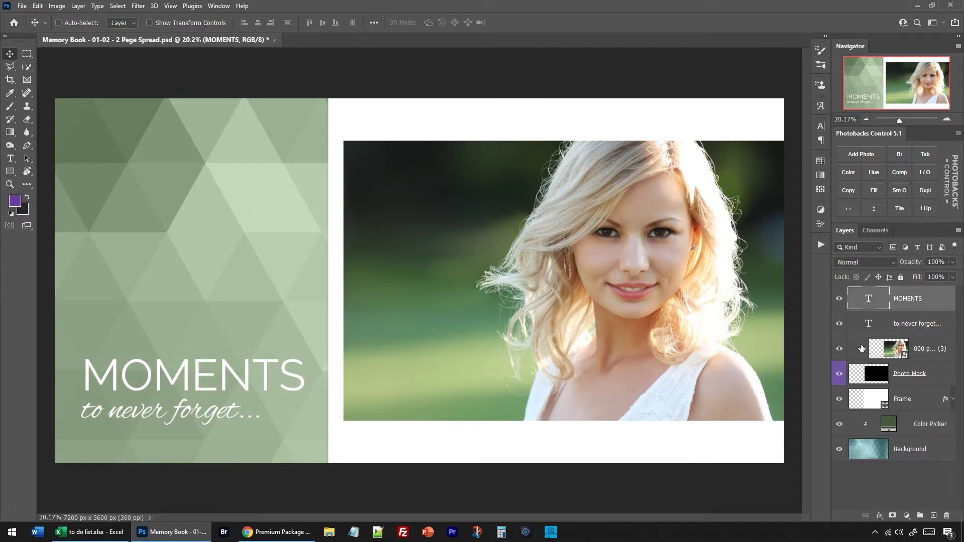
pyautogui.click(870, 324)
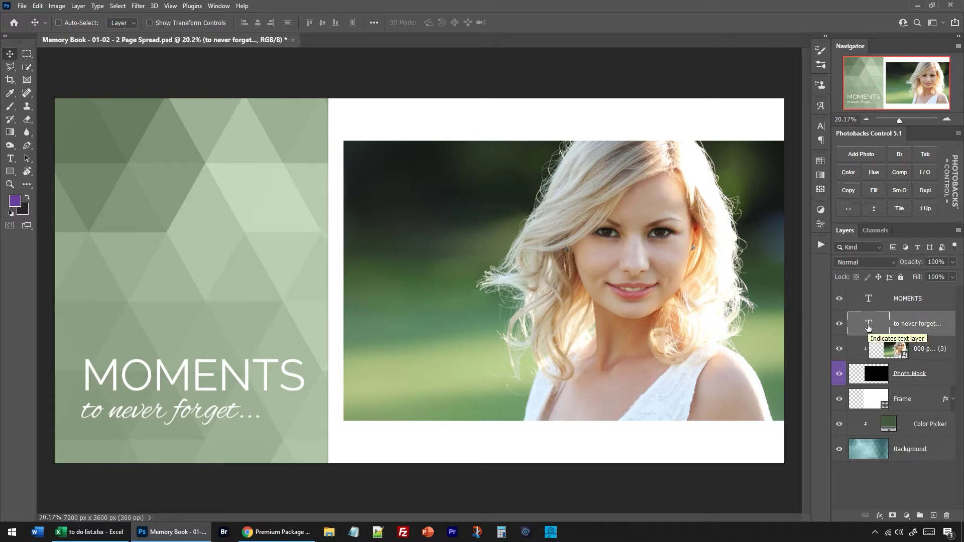
pyautogui.doubleClick(868, 327)
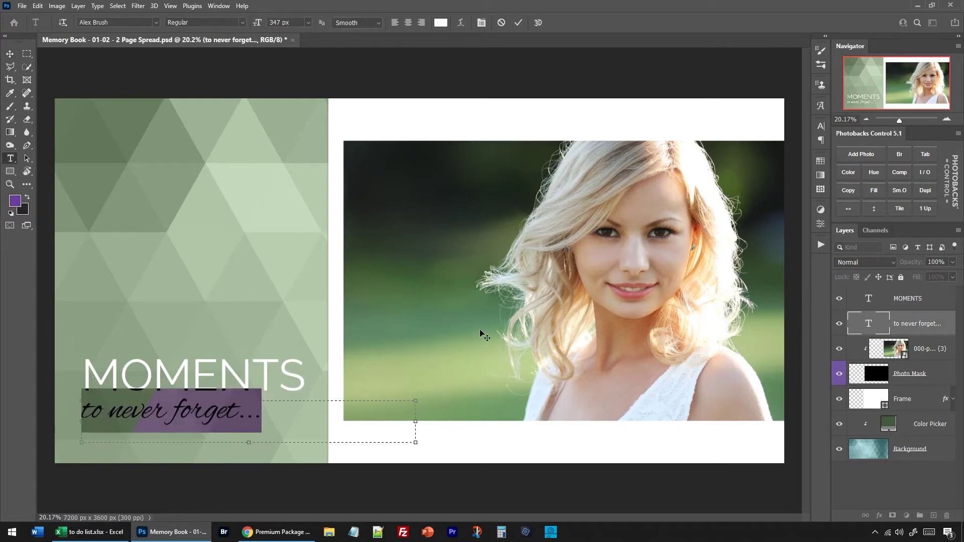
pyautogui.write('to')
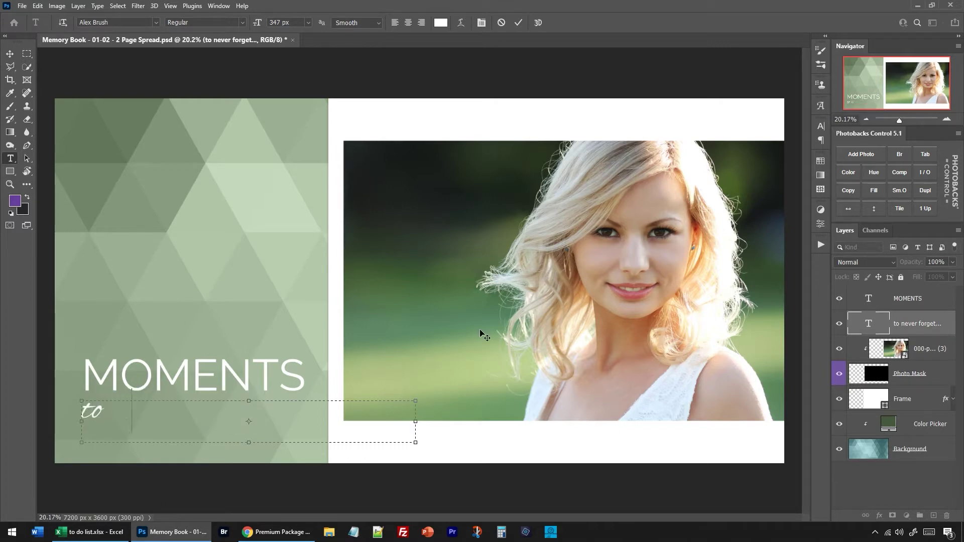
pyautogui.write(' always remem')
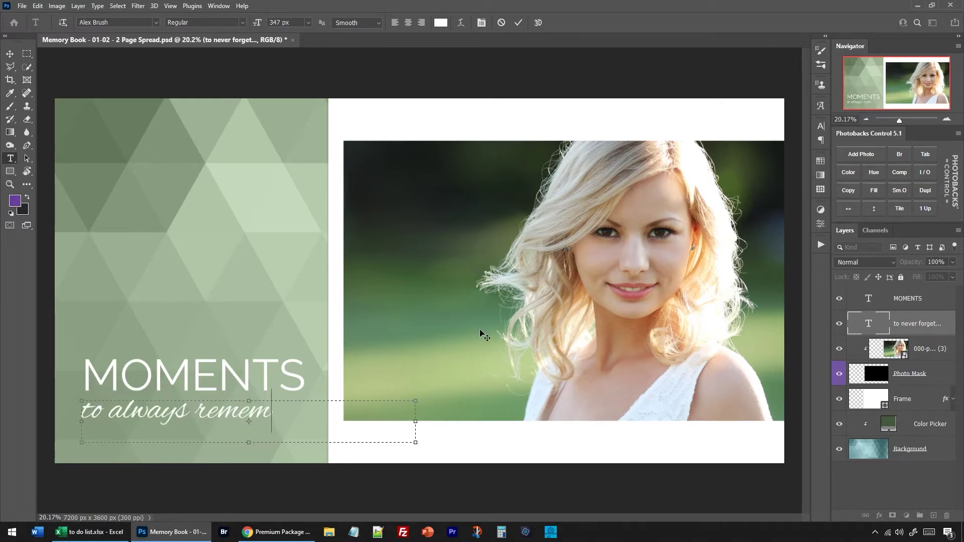
pyautogui.write('ber...')
# Step: Reduce the tagline's font size to 323 px and commit the edit
pyautogui.moveTo(360, 422); pyautogui.dragTo(56, 420)
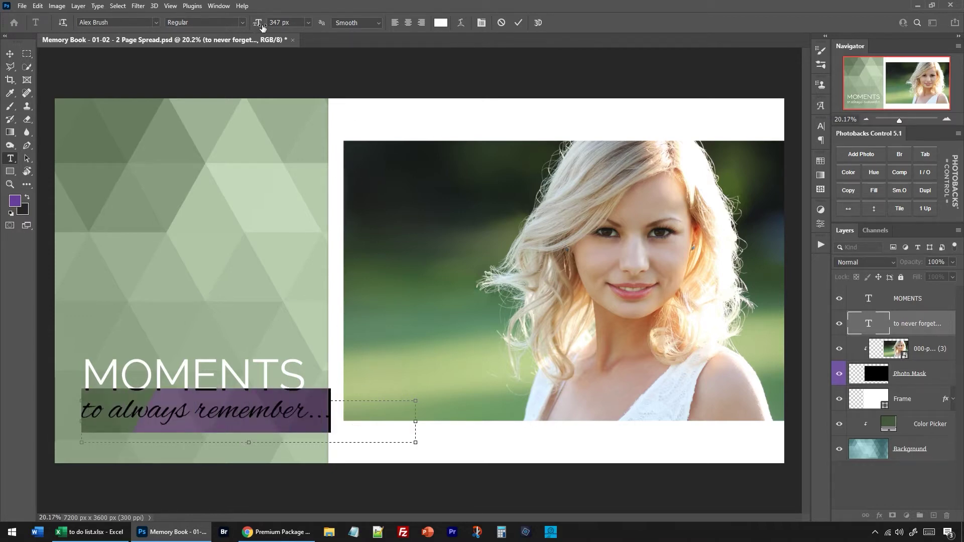
pyautogui.scroll(-16, 294, 23)
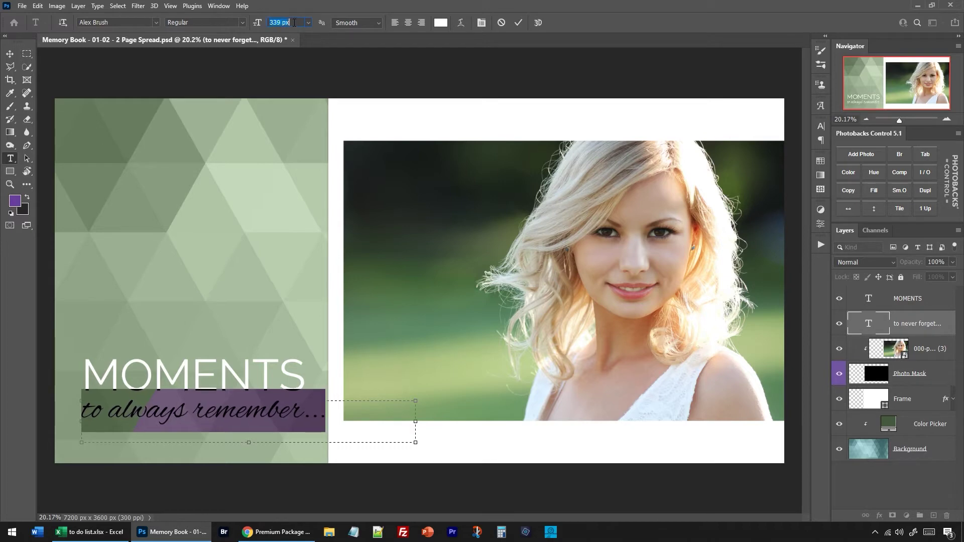
pyautogui.scroll(-5, 294, 23)
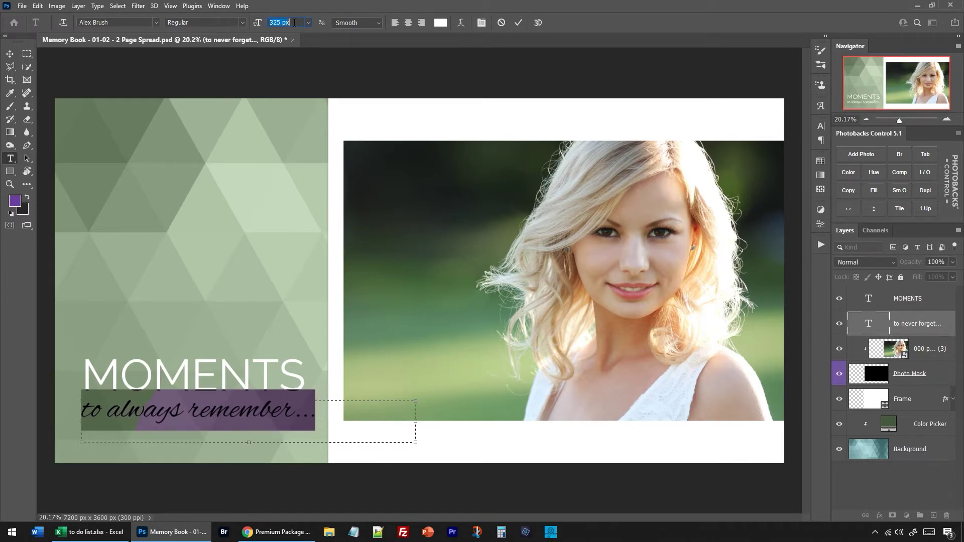
pyautogui.scroll(-3, 295, 21)
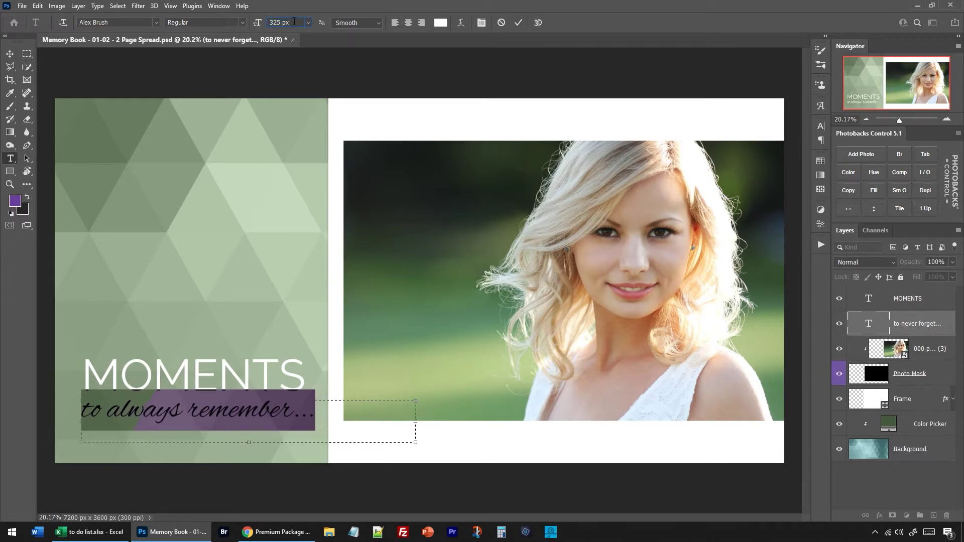
pyautogui.scroll(1, 295, 22)
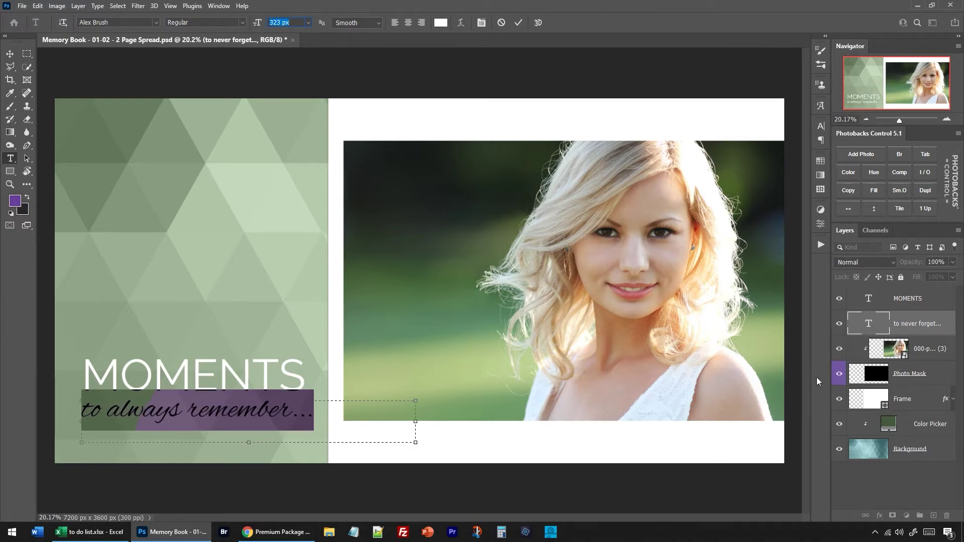
pyautogui.hotkey('ctrl', 'Return')
pyautogui.press('v')
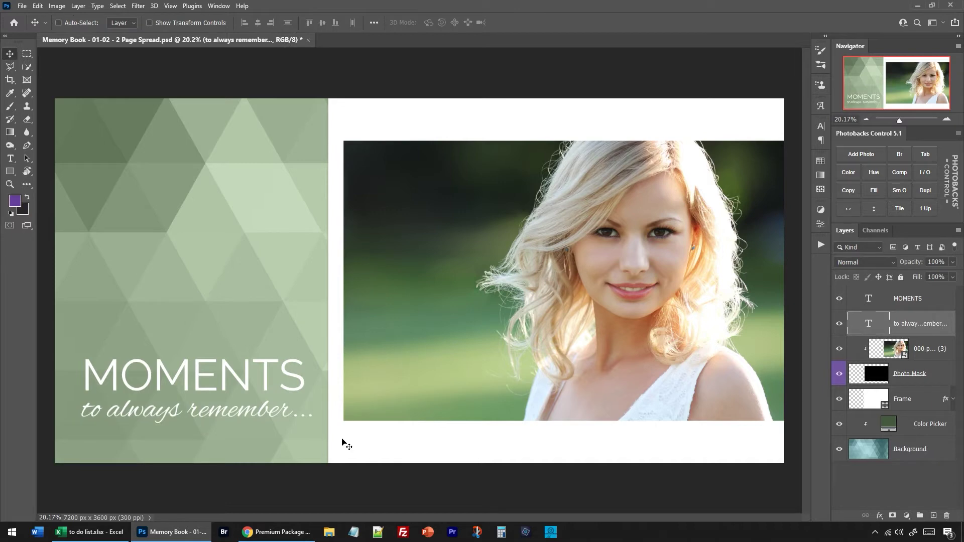
# Step: Scale MOMENTS and the tagline together down to about 90% and commit
pyautogui.keyDown('shift'); pyautogui.click(902, 301); pyautogui.keyUp('shift')
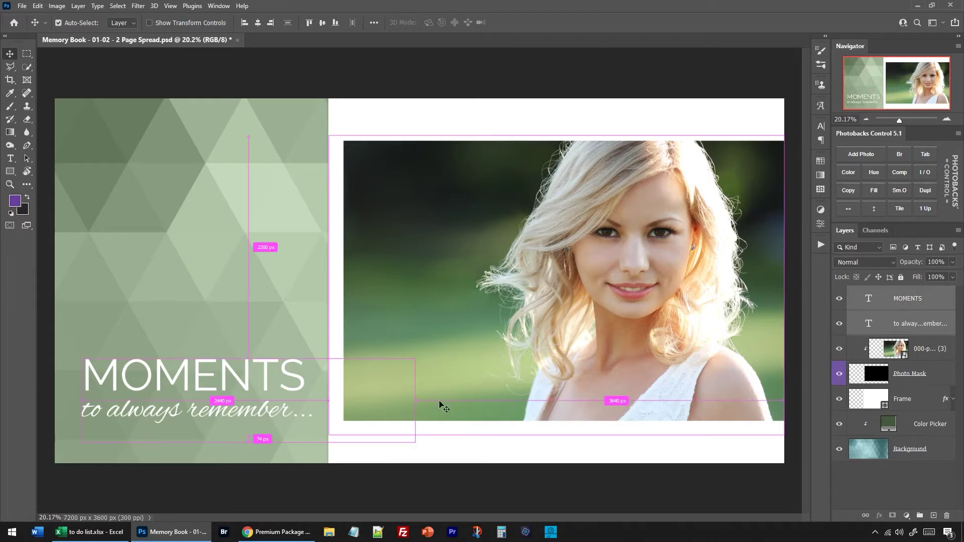
pyautogui.hotkey('ctrl', 't')
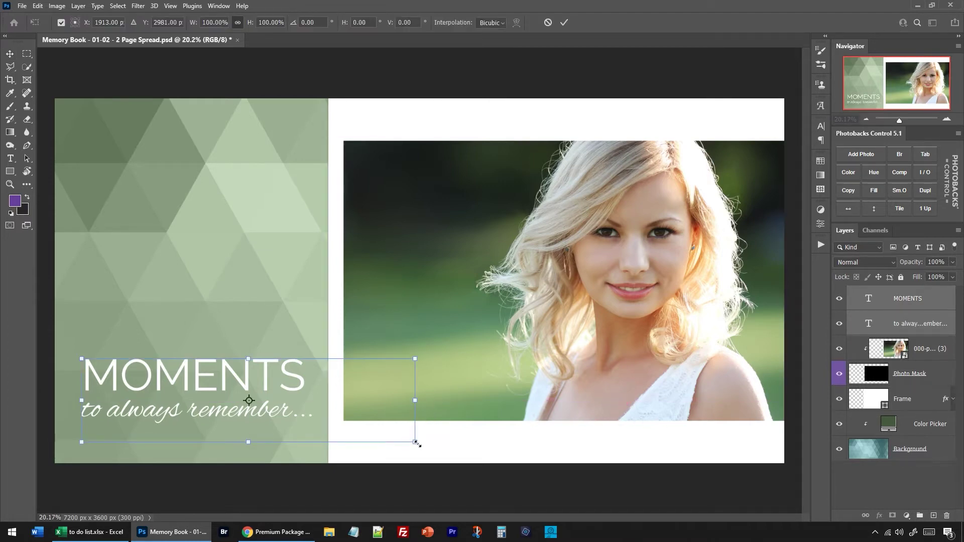
pyautogui.moveTo(417, 444); pyautogui.dragTo(378, 453)
pyautogui.press('Return')
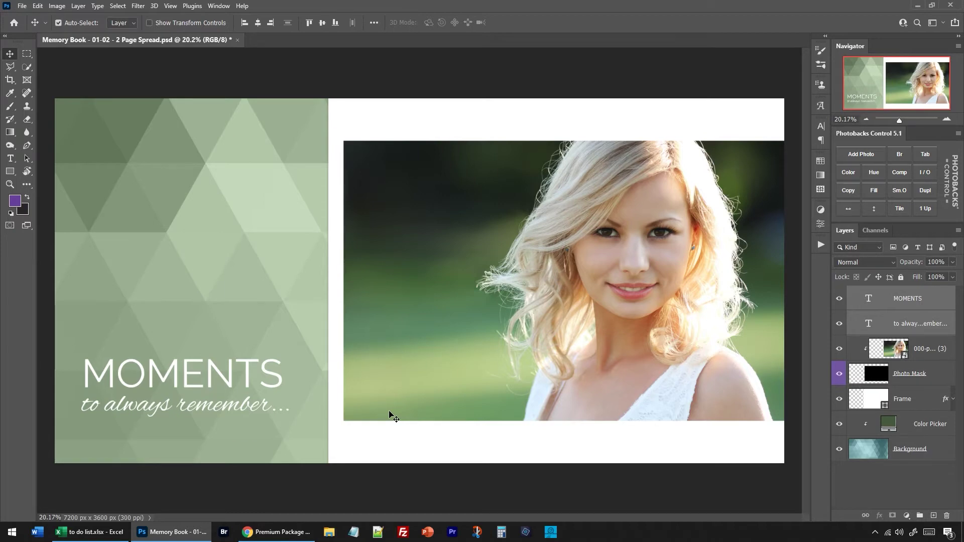
pyautogui.press('ctrl')
pyautogui.hotkey('ctrl', ';')
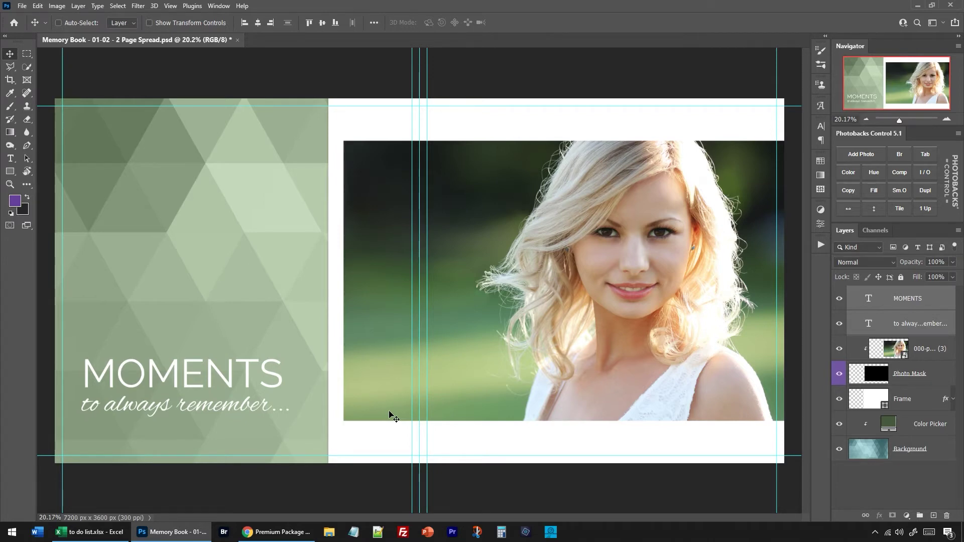
pyautogui.hotkey('ctrl', ';')
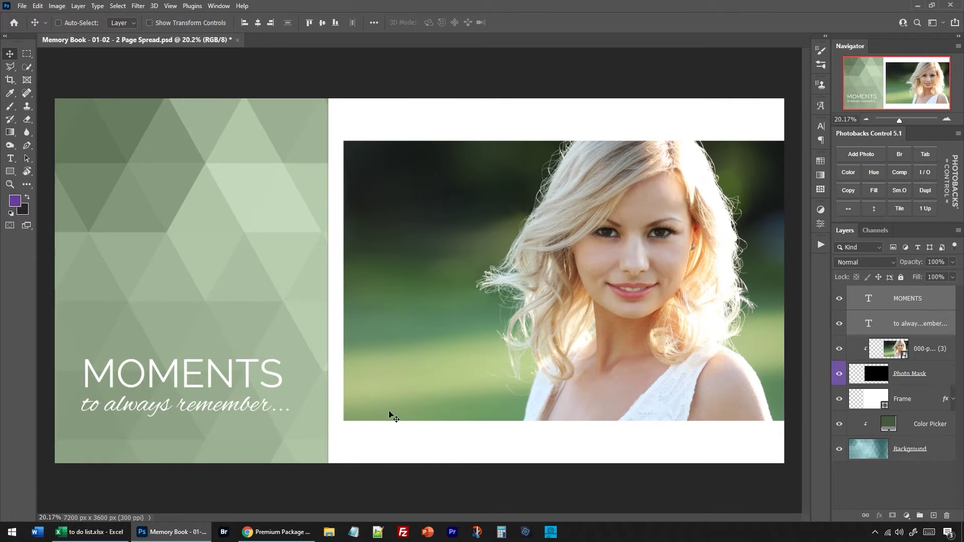
pyautogui.hotkey('ctrl', ';')
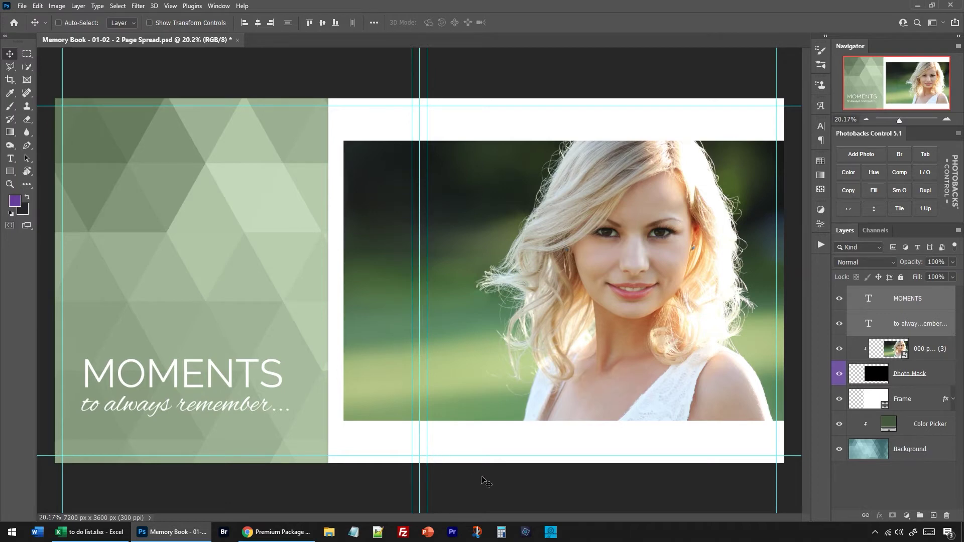
pyautogui.hotkey('ctrl', ';')
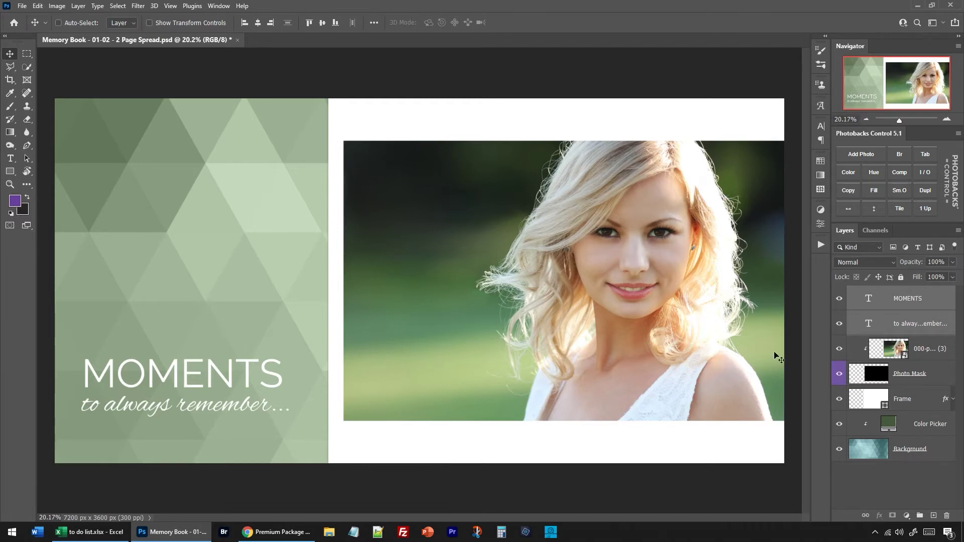
pyautogui.click(867, 304)
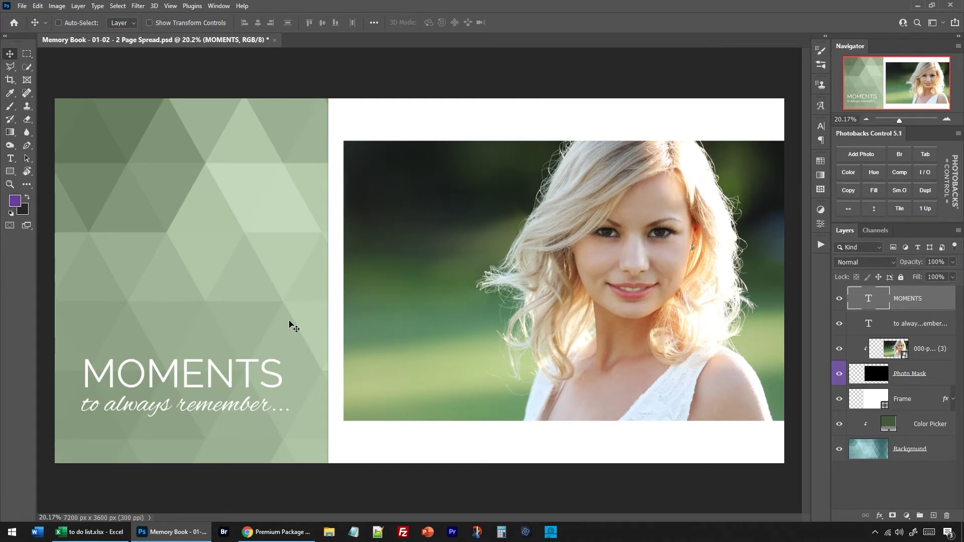
# Step: With the Horizontal Type tool, look up Quicksand in the font list but keep the current font
pyautogui.click(11, 158)
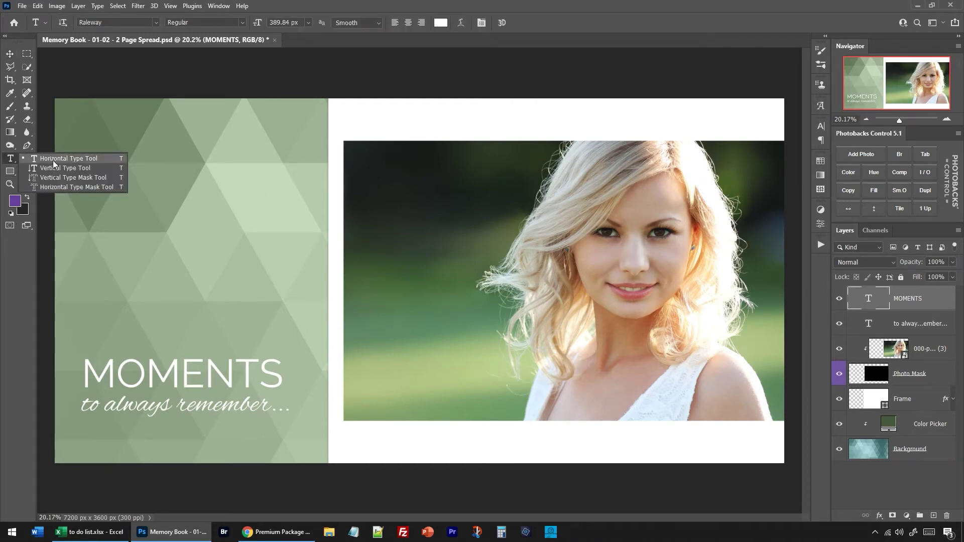
pyautogui.click(72, 161)
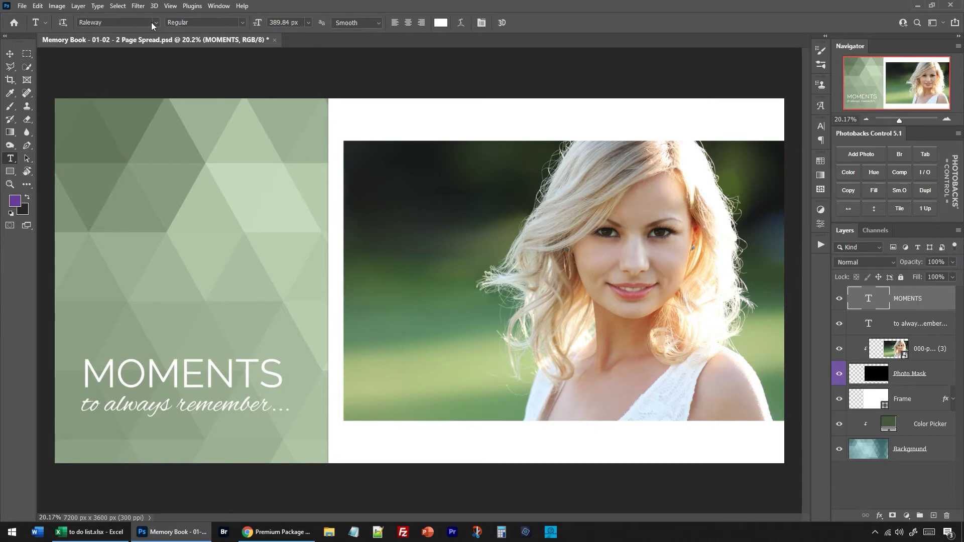
pyautogui.click(154, 23)
pyautogui.write('Quicksand')
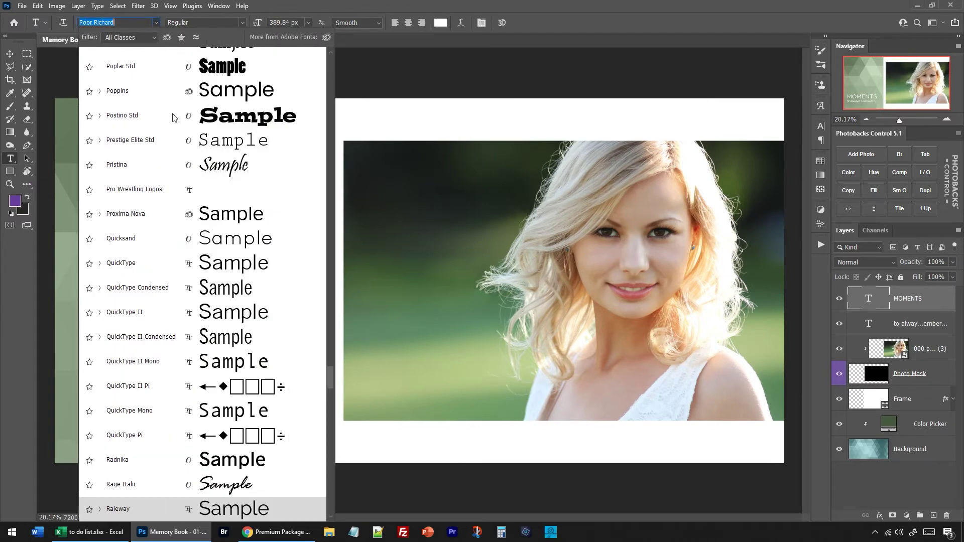
pyautogui.press('Escape')
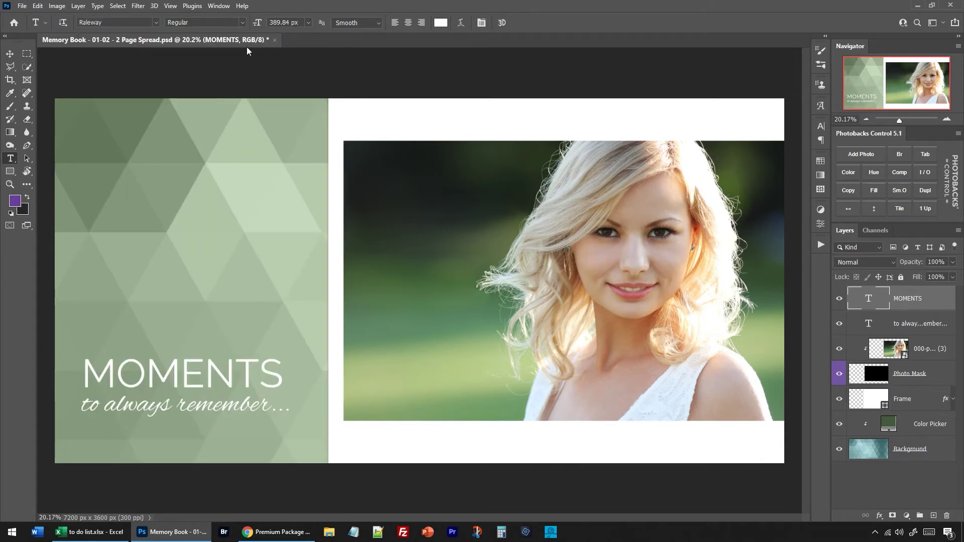
# Step: Float the spread in its own window and preview fonts on MOMENTS, keeping Raleway
pyautogui.moveTo(232, 41); pyautogui.dragTo(547, 54)
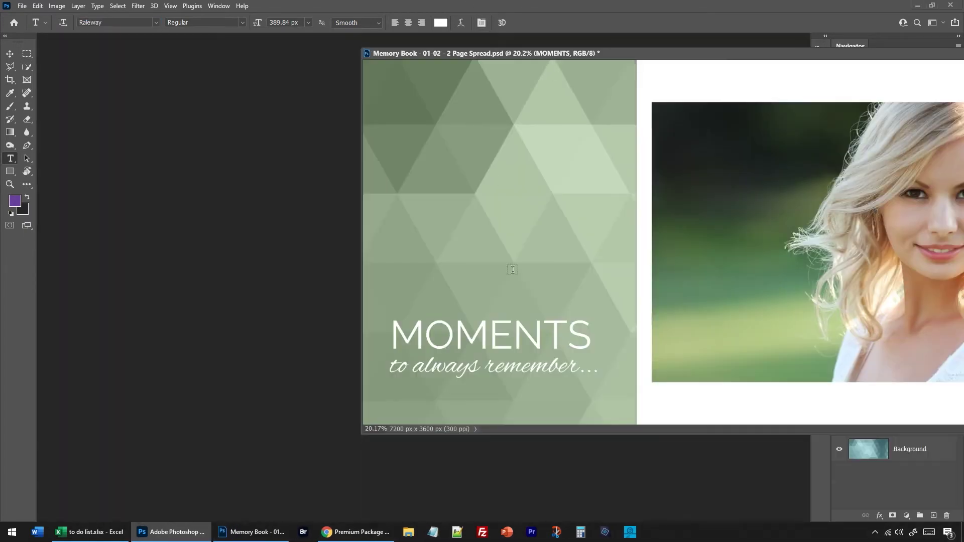
pyautogui.click(155, 22)
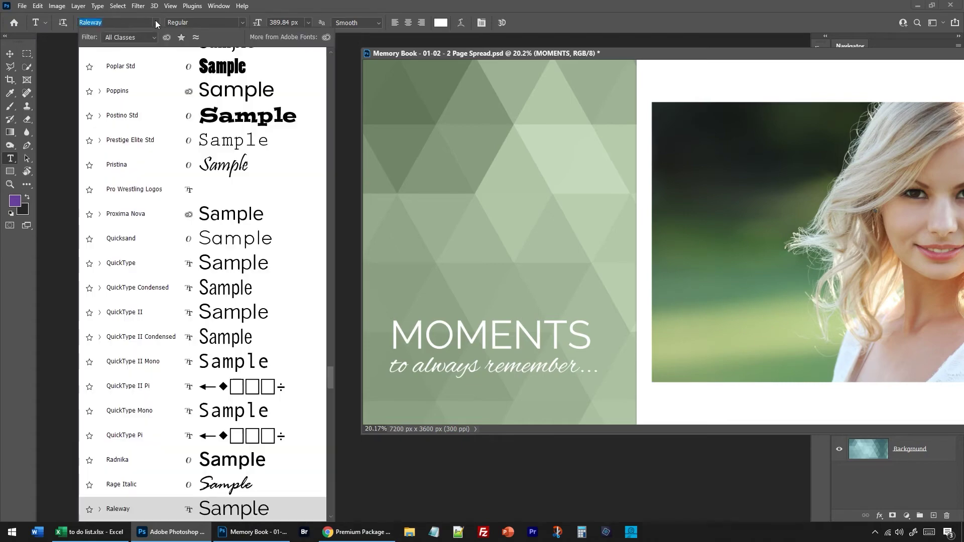
pyautogui.scroll(1, 204, 179)
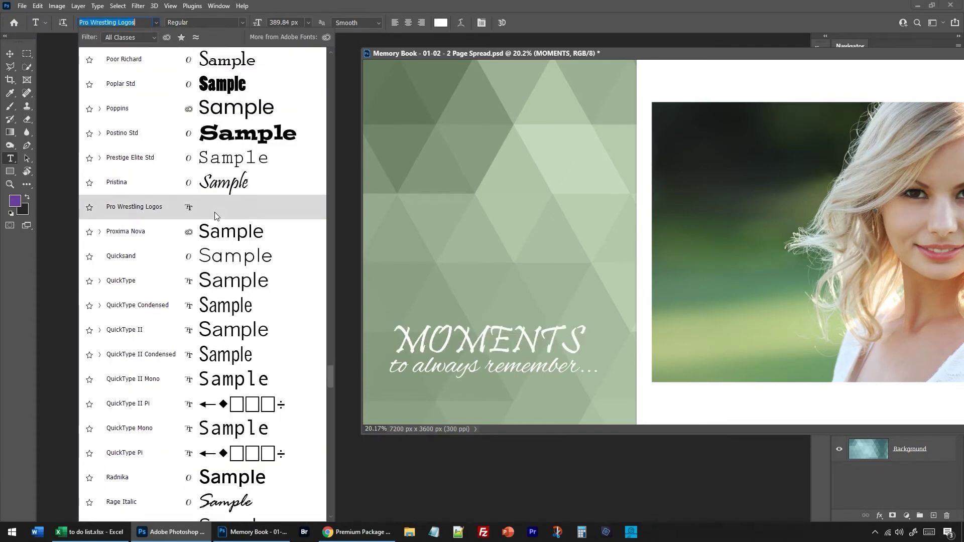
pyautogui.scroll(-5, 214, 334)
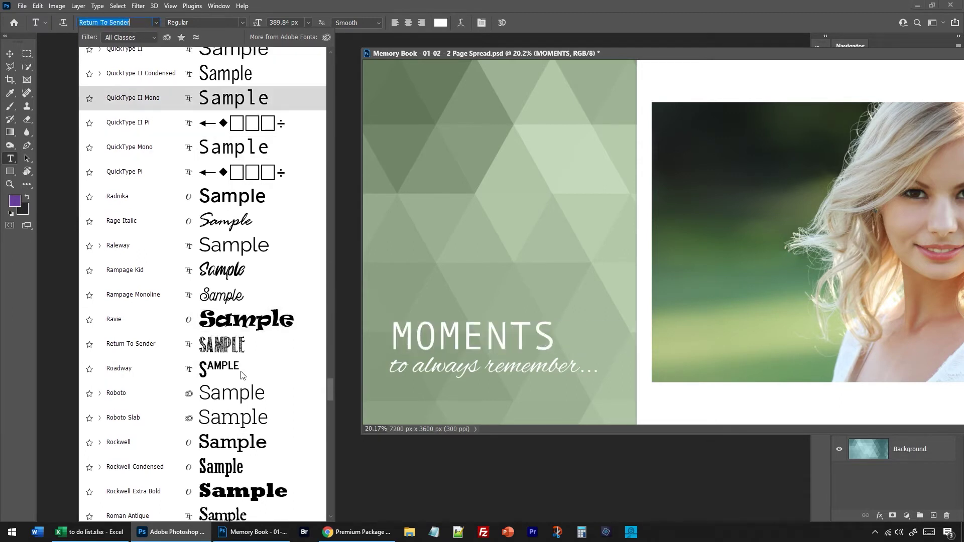
pyautogui.scroll(-3, 243, 377)
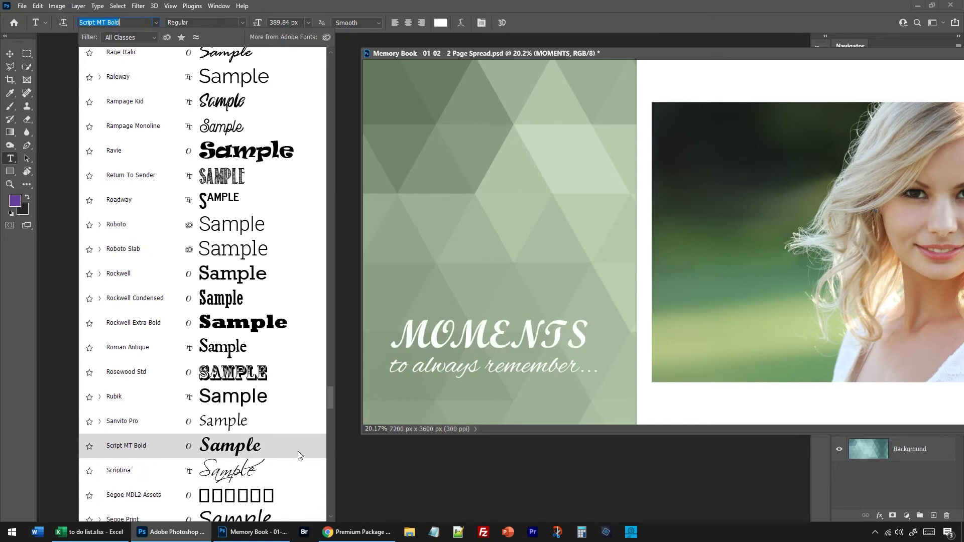
pyautogui.press('Up')
pyautogui.press('Up')
pyautogui.press('Up')
pyautogui.press('Up')
pyautogui.press('Up')
pyautogui.press('Up')
pyautogui.press('Up')
pyautogui.press('Up')
pyautogui.press('Up')
pyautogui.press('Up')
pyautogui.press('Up')
pyautogui.press('Up')
pyautogui.press('Up')
pyautogui.press('Up')
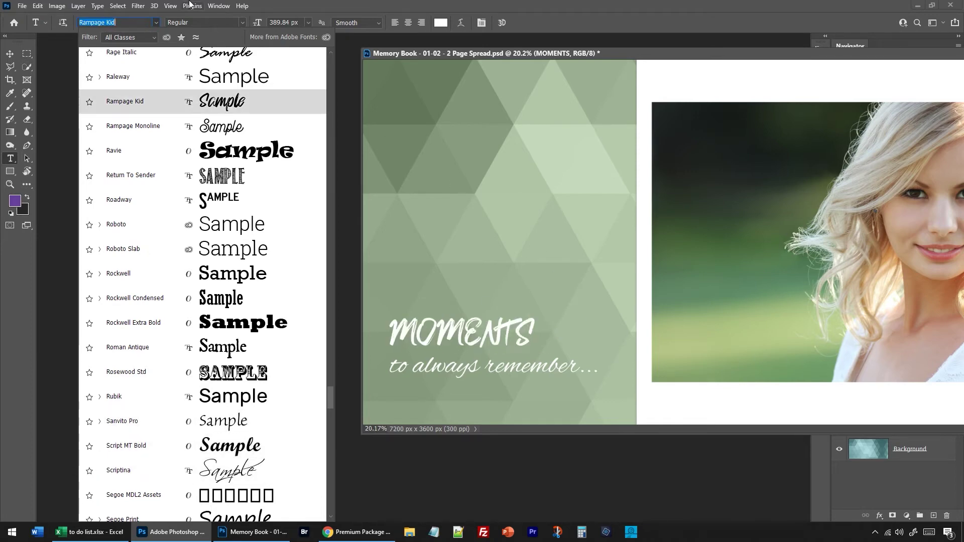
pyautogui.press('Return')
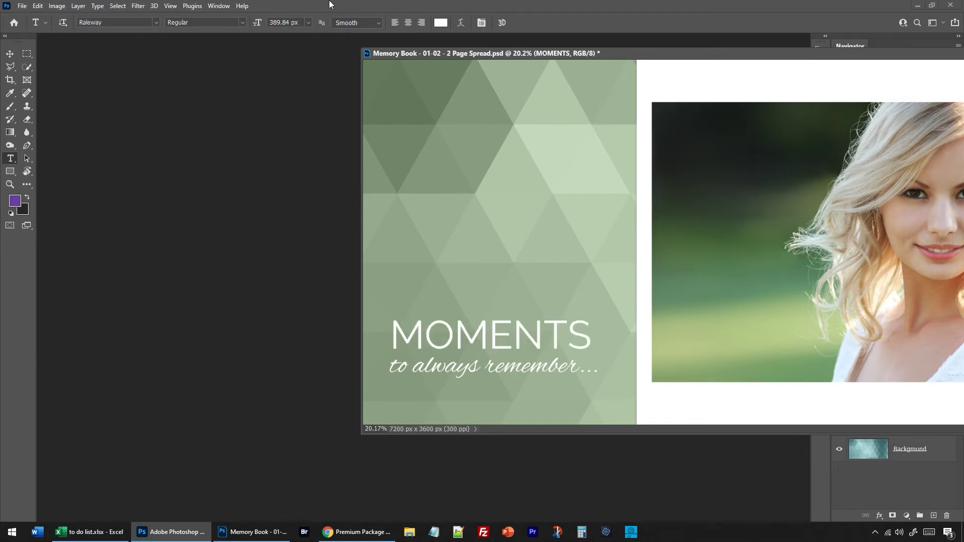
pyautogui.click(98, 6)
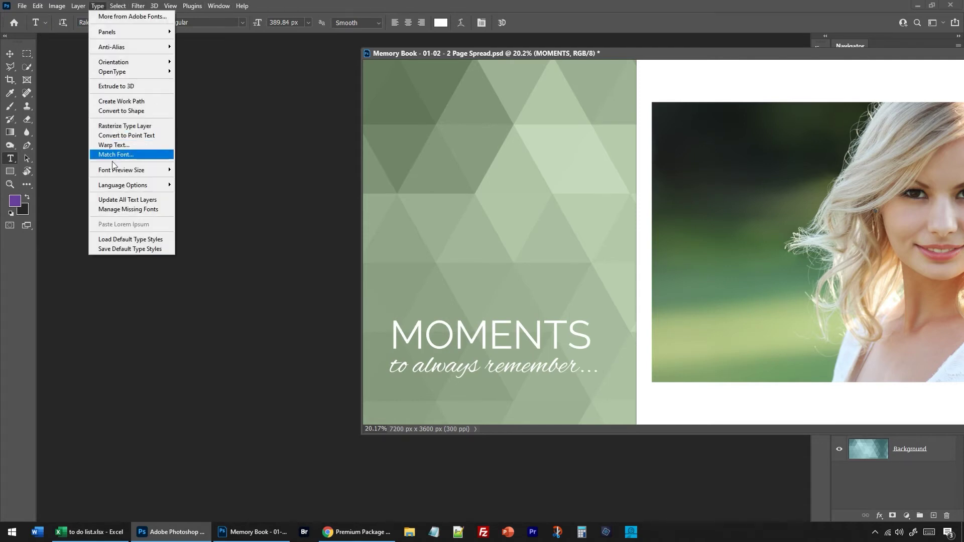
# Step: Set the font preview size to Huge, after briefly trying Small
pyautogui.moveTo(117, 174)
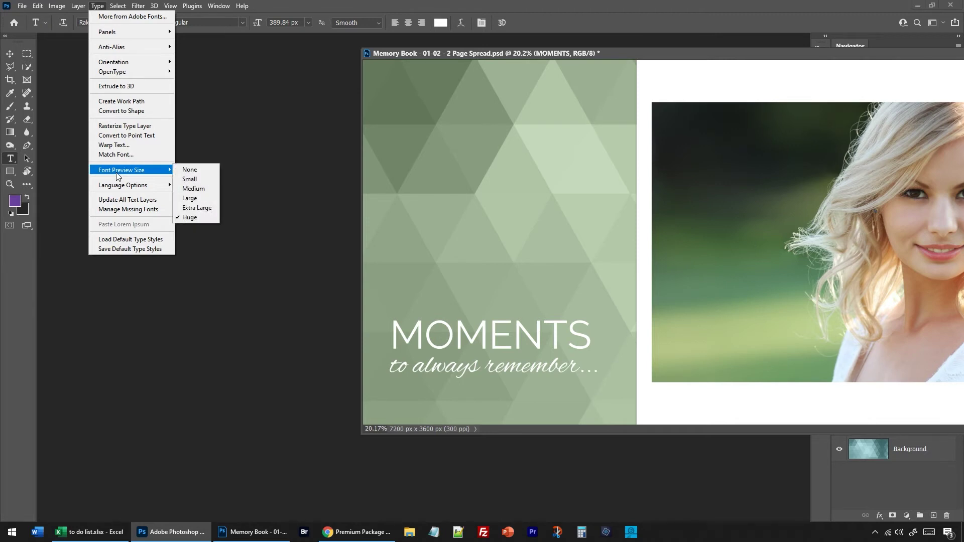
pyautogui.click(202, 180)
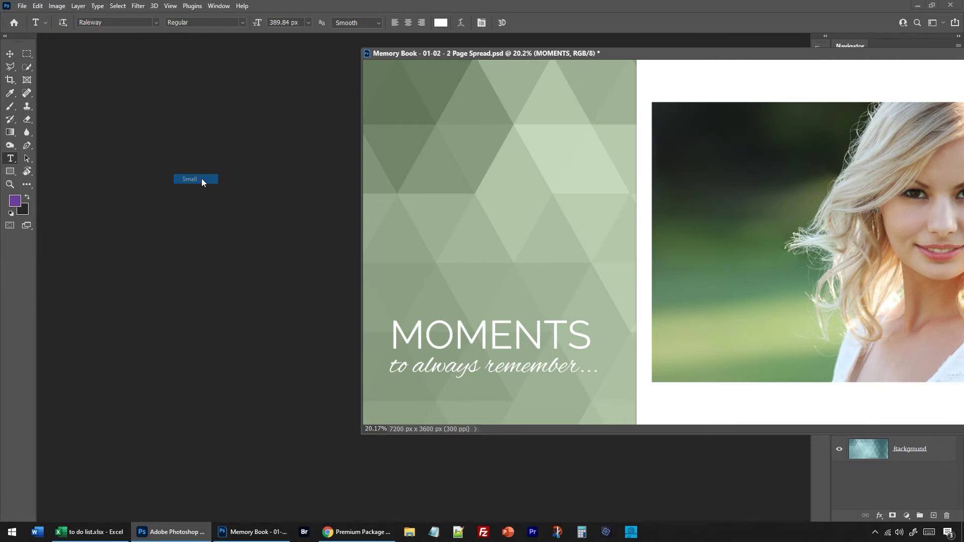
pyautogui.click(155, 22)
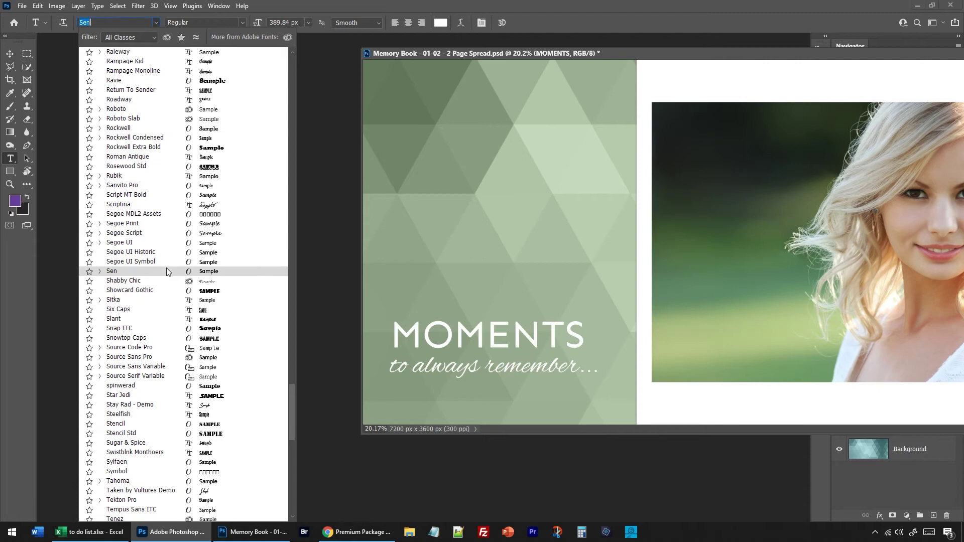
pyautogui.click(97, 5)
pyautogui.click(98, 5)
pyautogui.moveTo(121, 172)
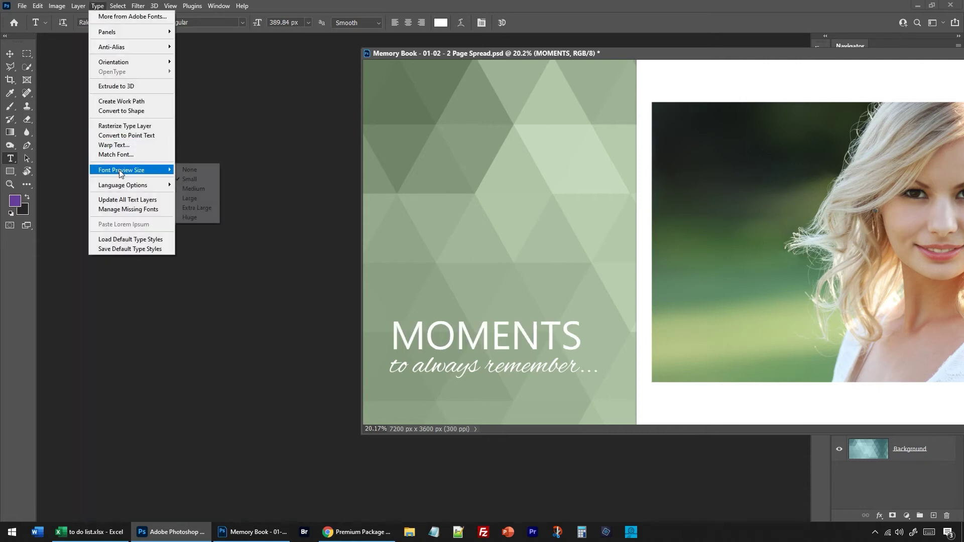
pyautogui.click(204, 218)
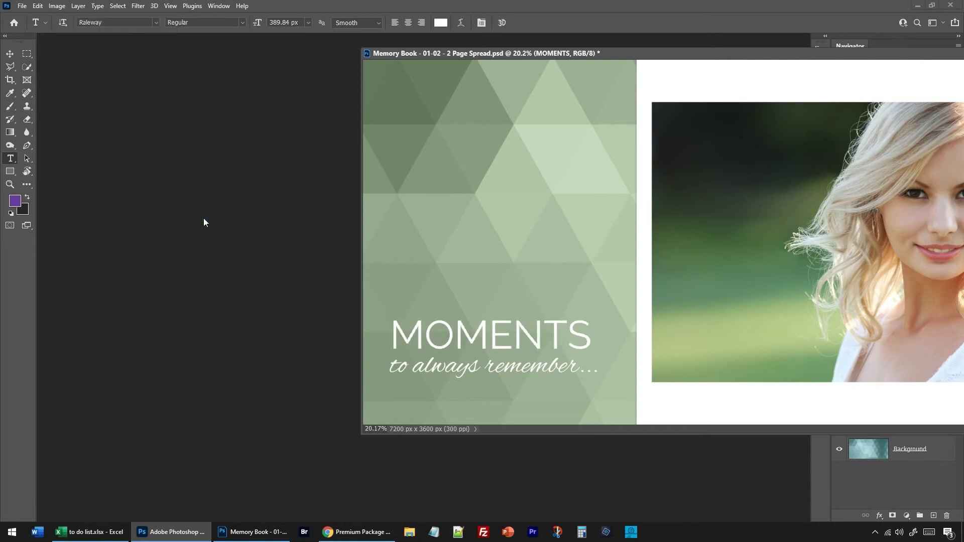
# Step: Try Poppins on MOMENTS, then undo back to Raleway
pyautogui.click(155, 23)
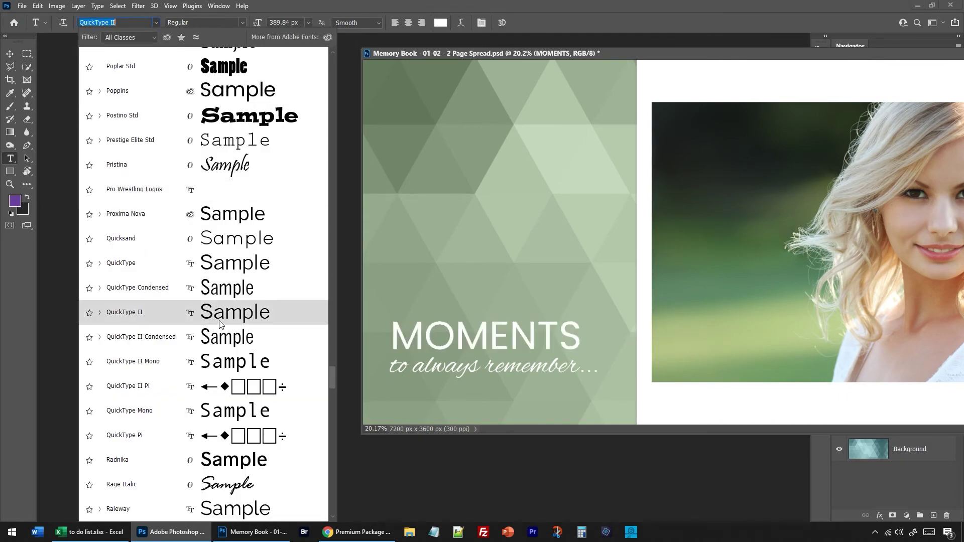
pyautogui.scroll(2, 216, 314)
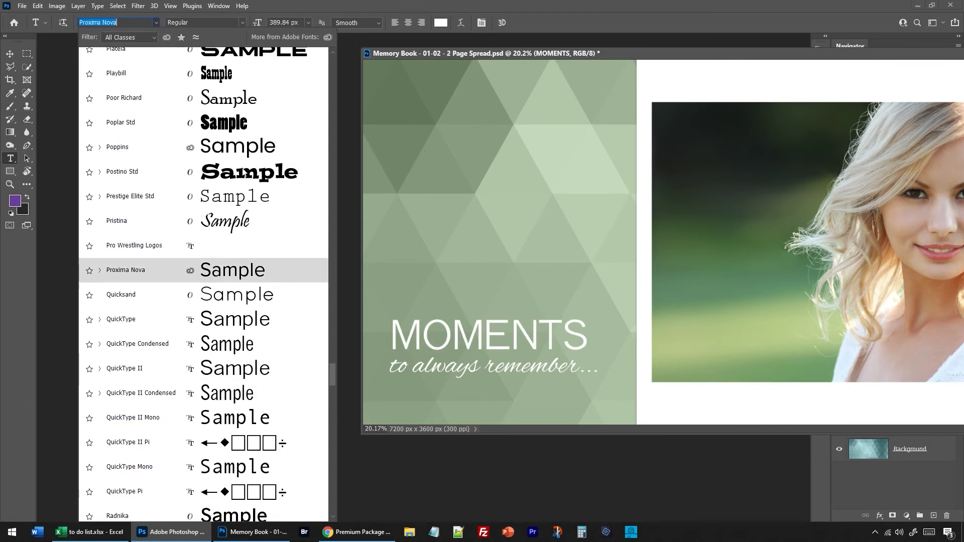
pyautogui.click(242, 148)
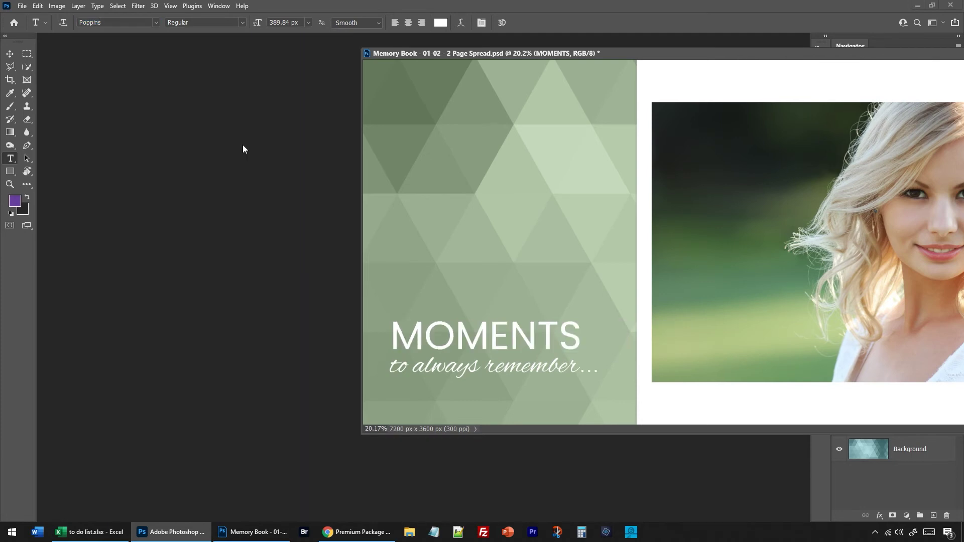
pyautogui.hotkey('ctrl', 'z')
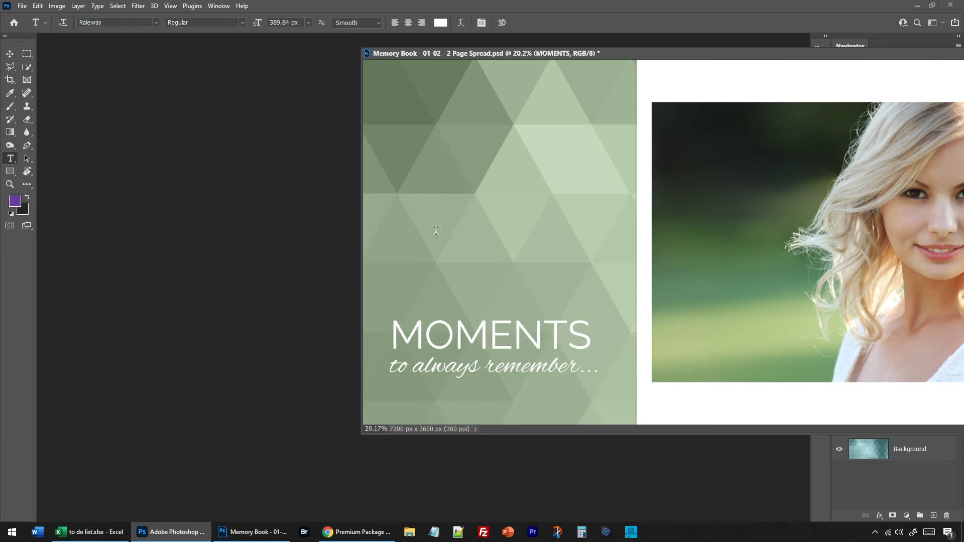
# Step: Look through the Edit > Preferences categories, then close the menu
pyautogui.click(37, 6)
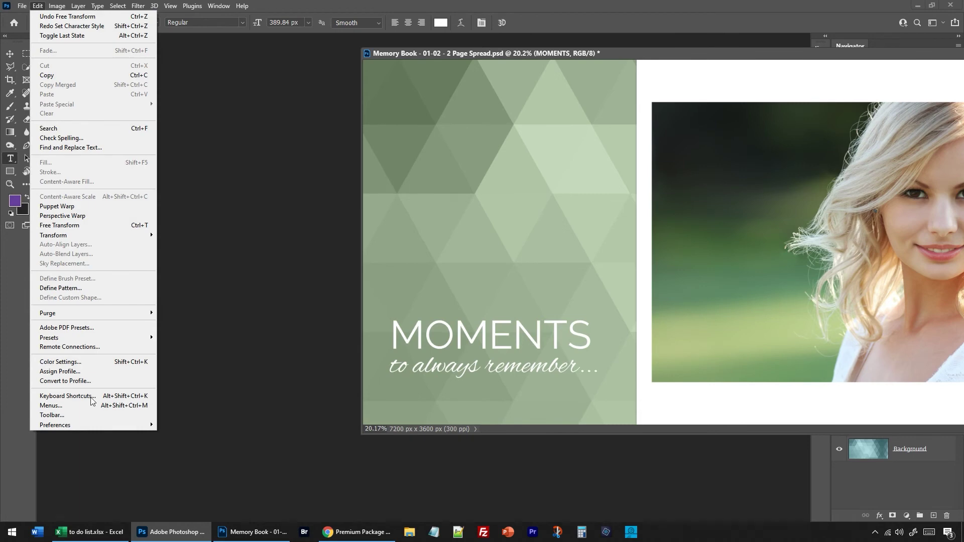
pyautogui.moveTo(94, 425)
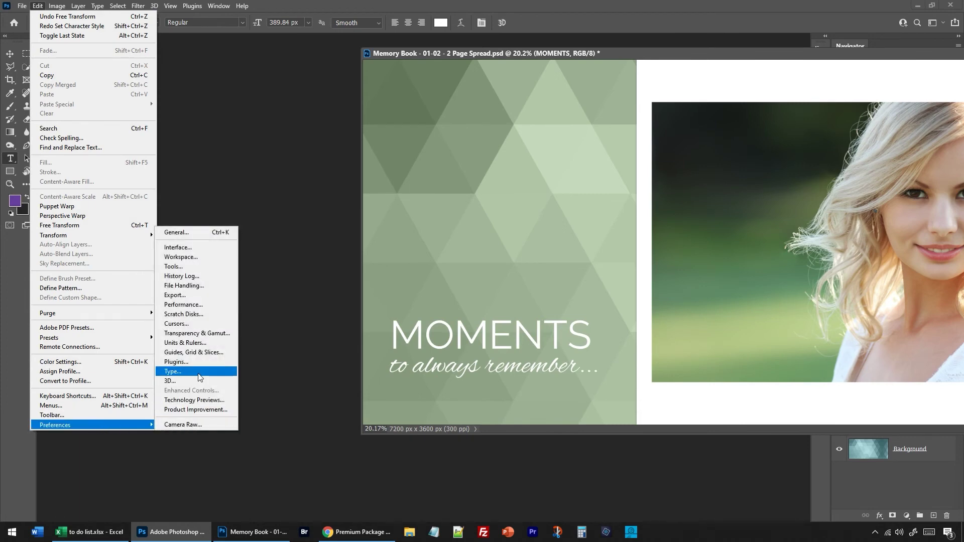
pyautogui.click(648, 56)
# Step: Move the document window left, select both text layers, and trial red before cancelling
pyautogui.moveTo(661, 56); pyautogui.dragTo(481, 38)
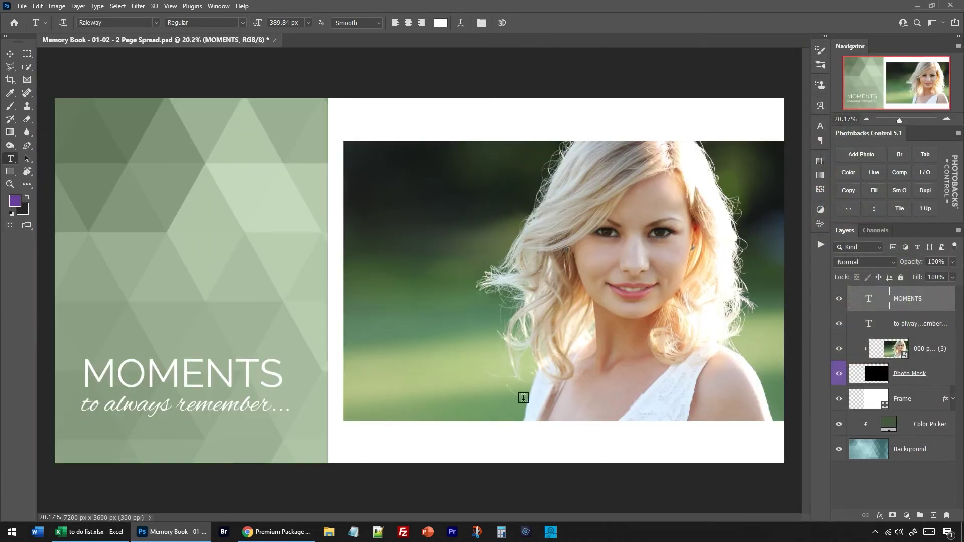
pyautogui.keyDown('shift'); pyautogui.click(913, 324); pyautogui.keyUp('shift')
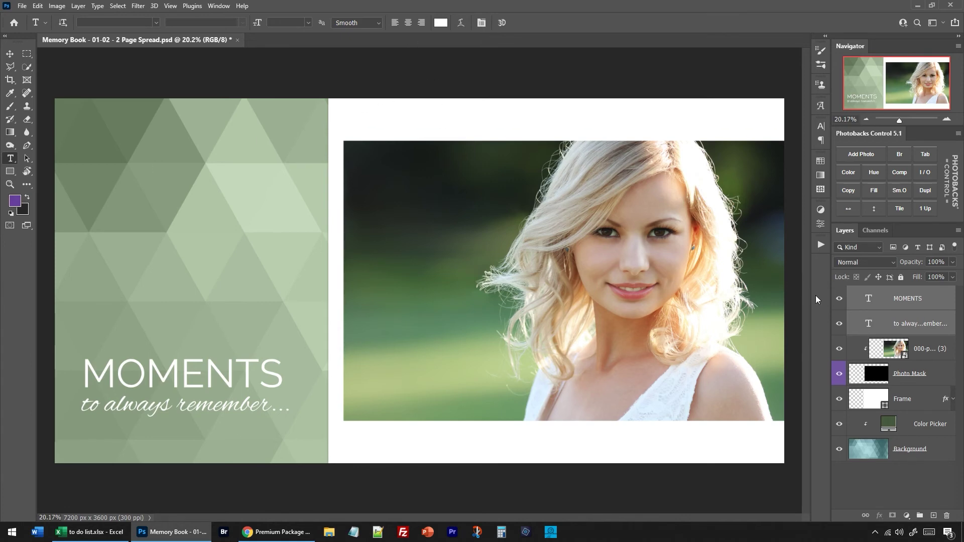
pyautogui.click(441, 22)
pyautogui.click(524, 362)
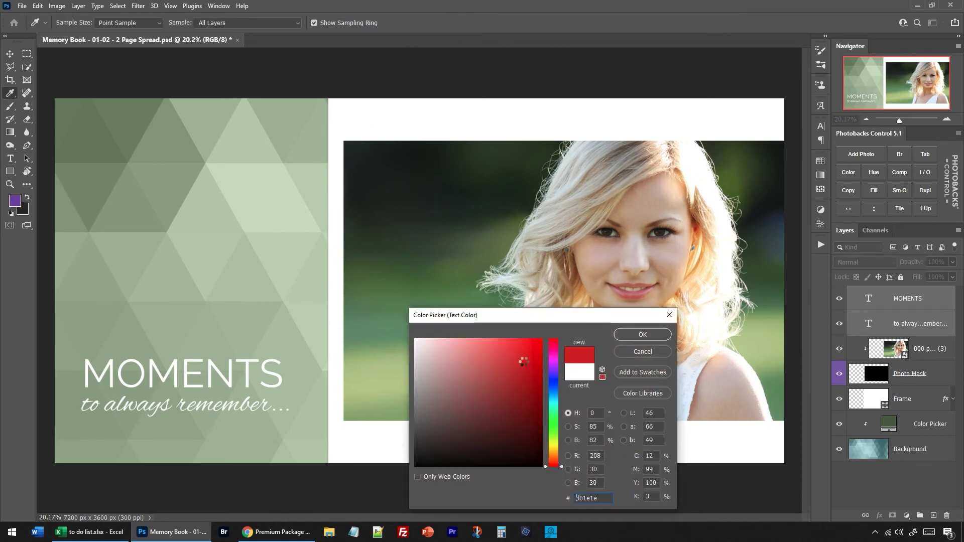
pyautogui.click(500, 435)
pyautogui.click(473, 376)
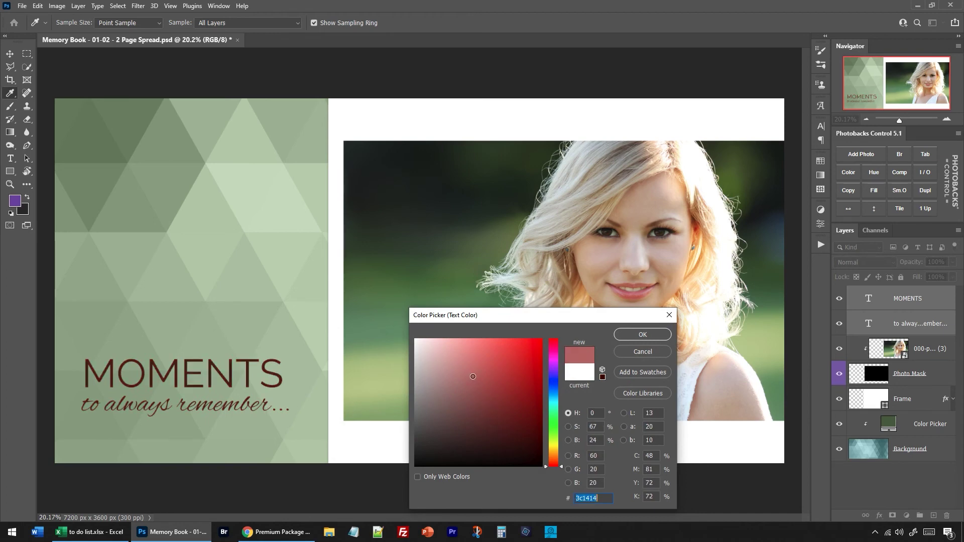
pyautogui.click(643, 351)
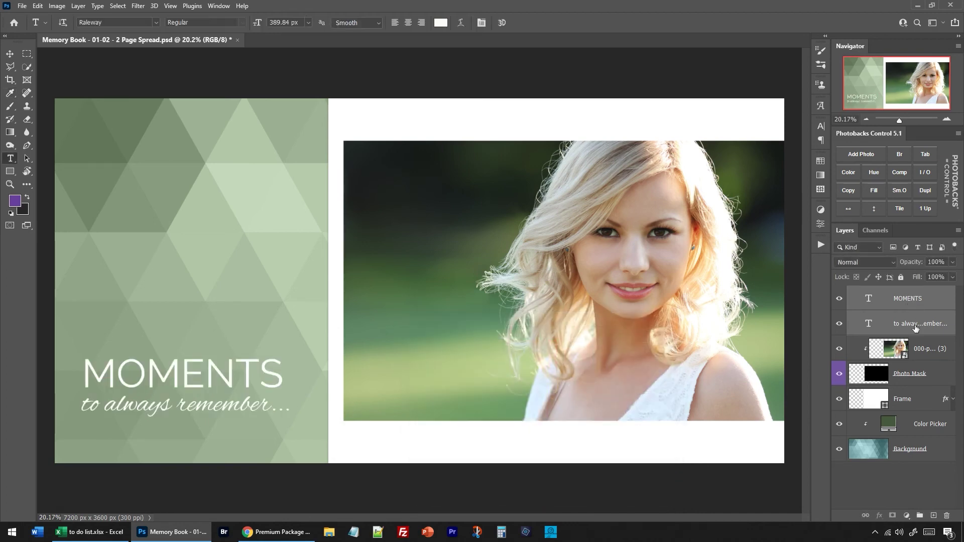
# Step: Trial red on MOMENTS alone, keep it white, and reselect both text layers
pyautogui.doubleClick(866, 295)
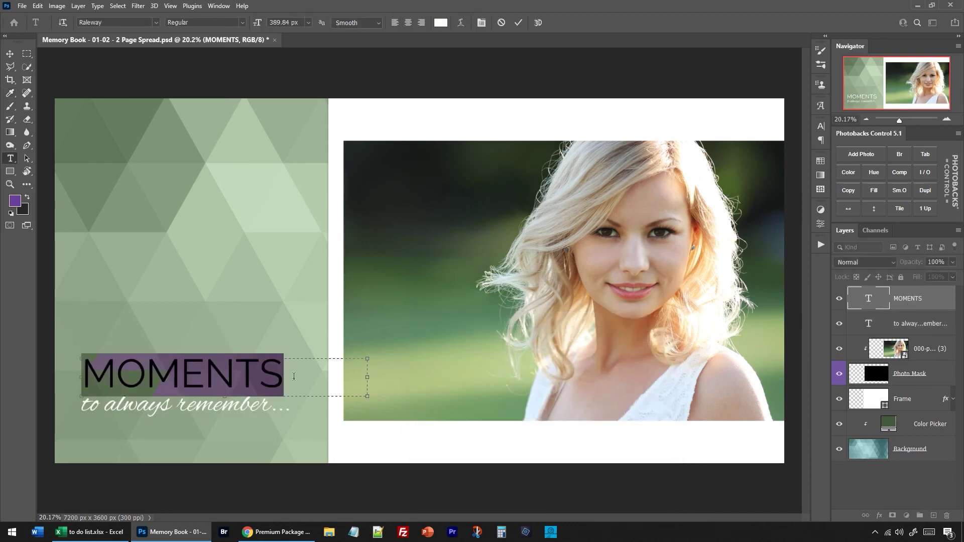
pyautogui.click(441, 22)
pyautogui.click(496, 358)
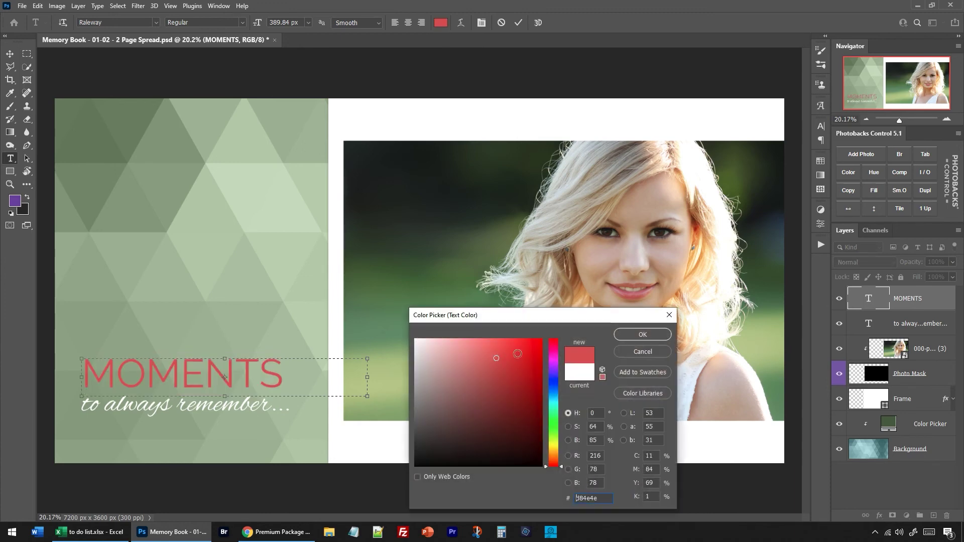
pyautogui.click(623, 352)
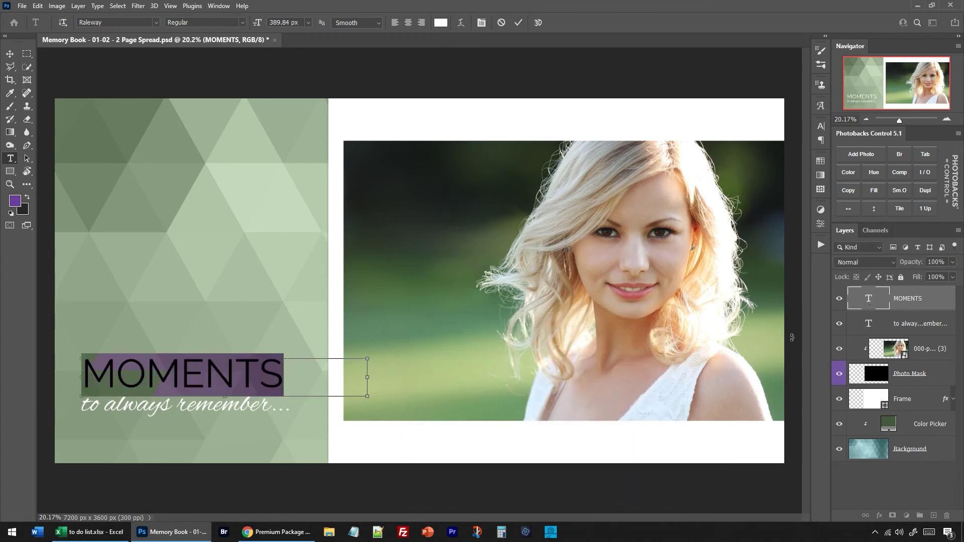
pyautogui.click(873, 307)
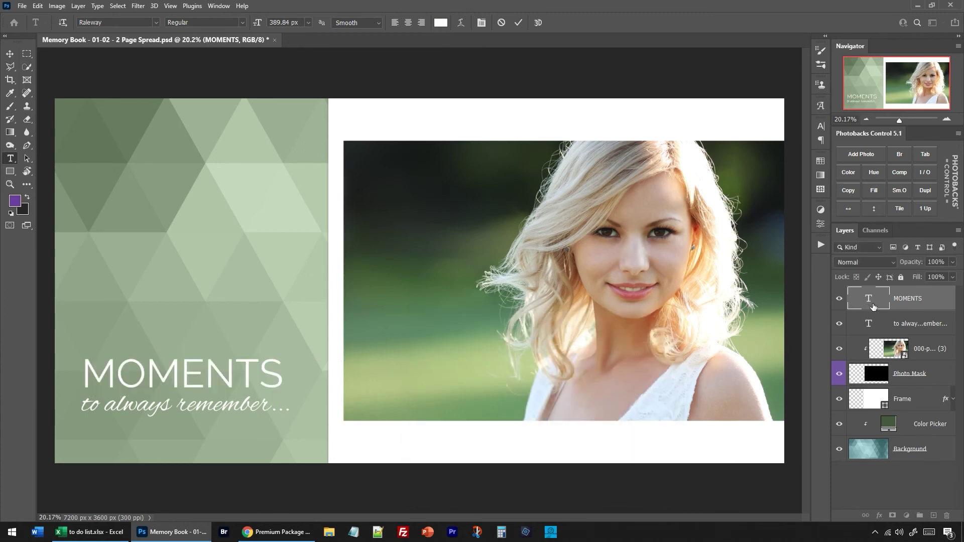
pyautogui.keyDown('shift'); pyautogui.click(894, 325); pyautogui.keyUp('shift')
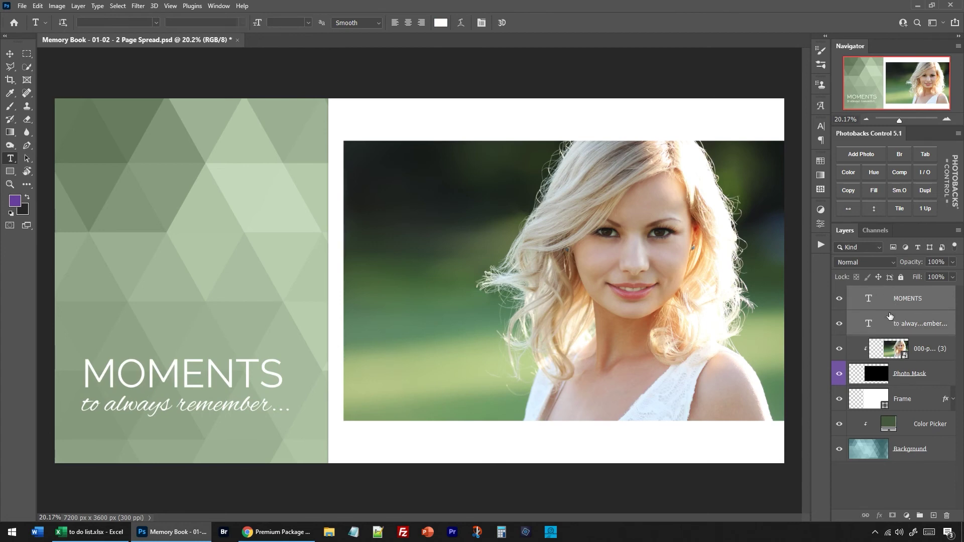
# Step: Open the Character panel and set tracking to 120 on both text lines
pyautogui.click(217, 7)
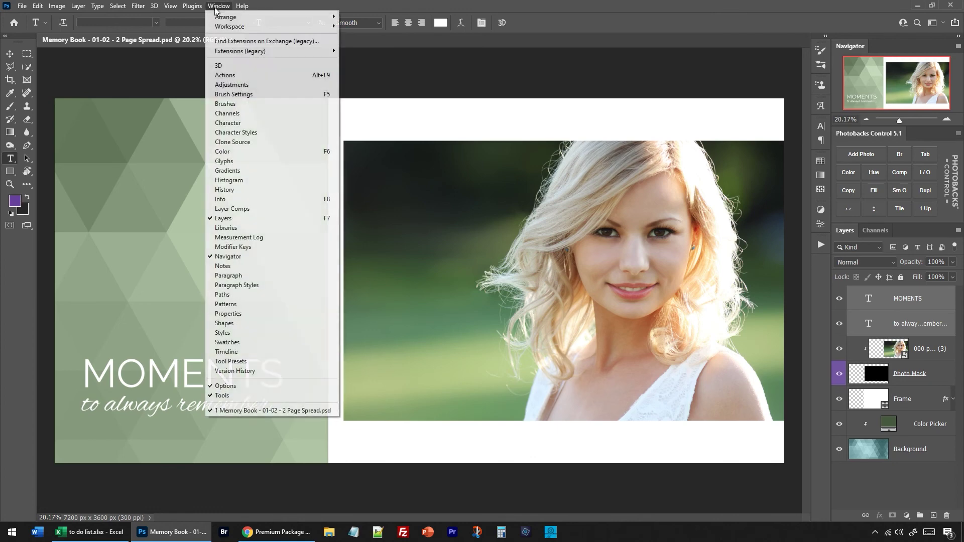
pyautogui.click(244, 125)
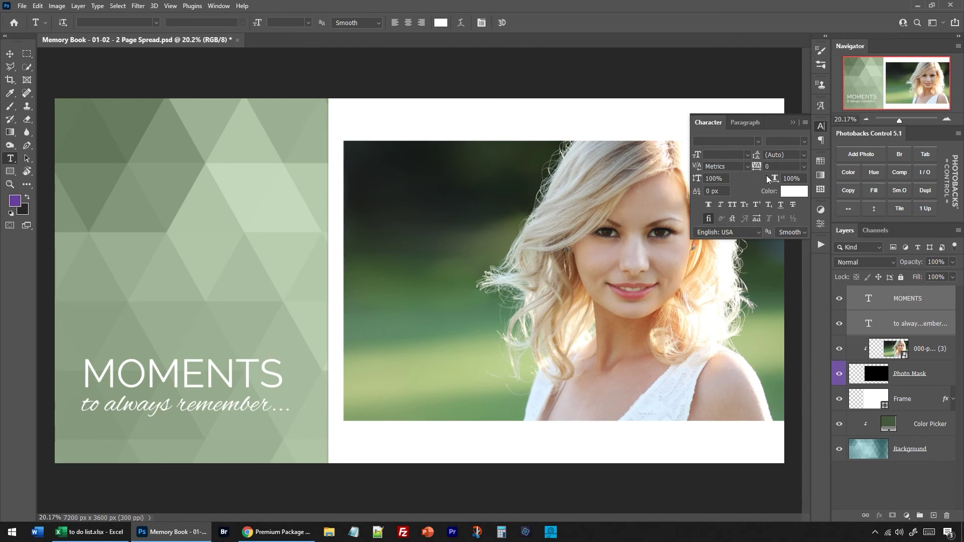
pyautogui.write('50')
pyautogui.press('Return')
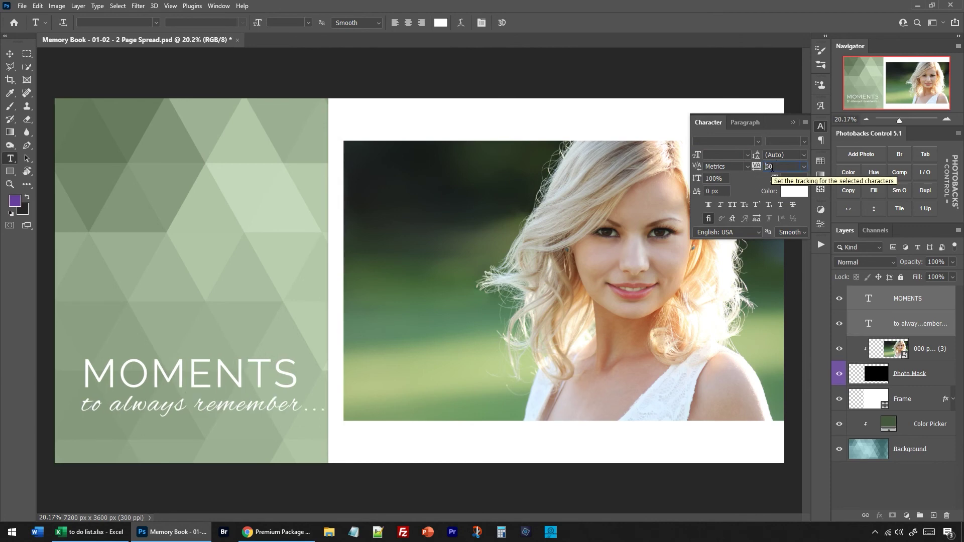
pyautogui.press('Down')
pyautogui.press('Down')
pyautogui.press('Down')
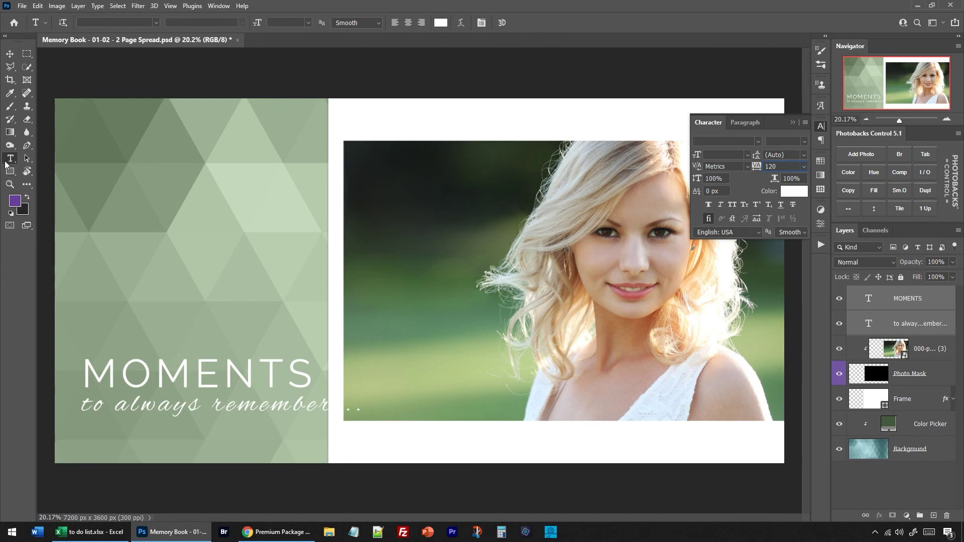
pyautogui.click(895, 334)
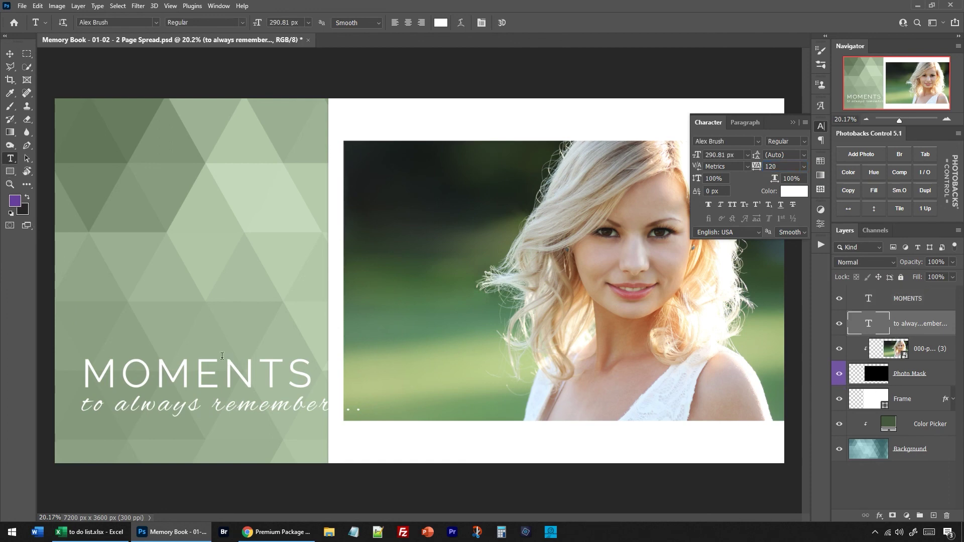